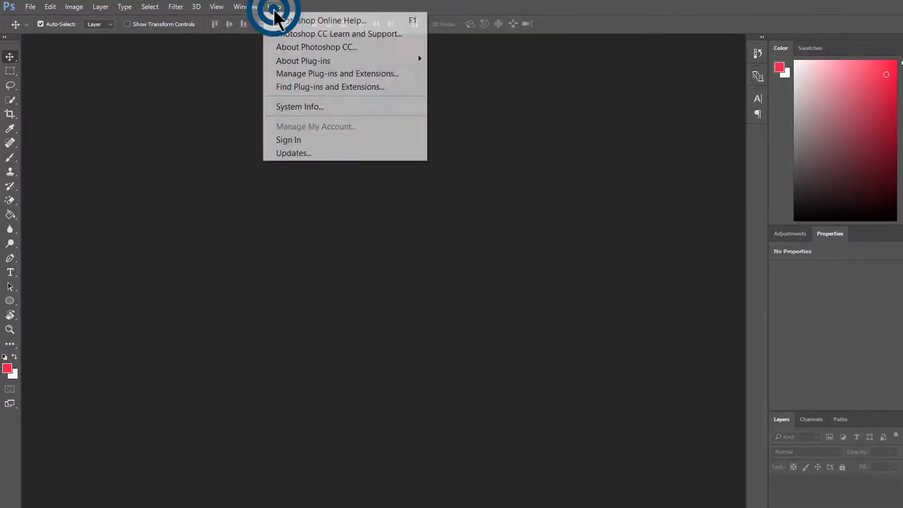
Check the installed Photoshop CC release and version in the About information, and close it.
{"action": "left_click", "coordinate": [291, 42]}
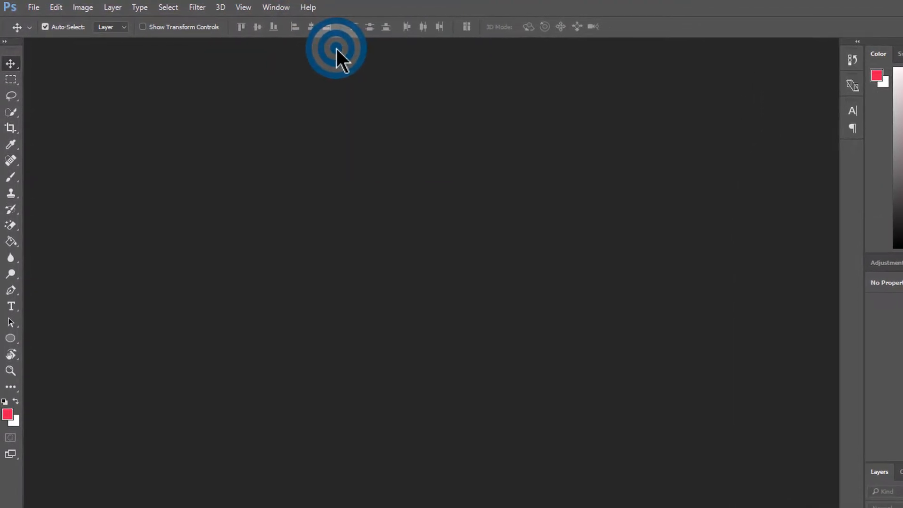
{"action": "left_click", "coordinate": [300, 7]}
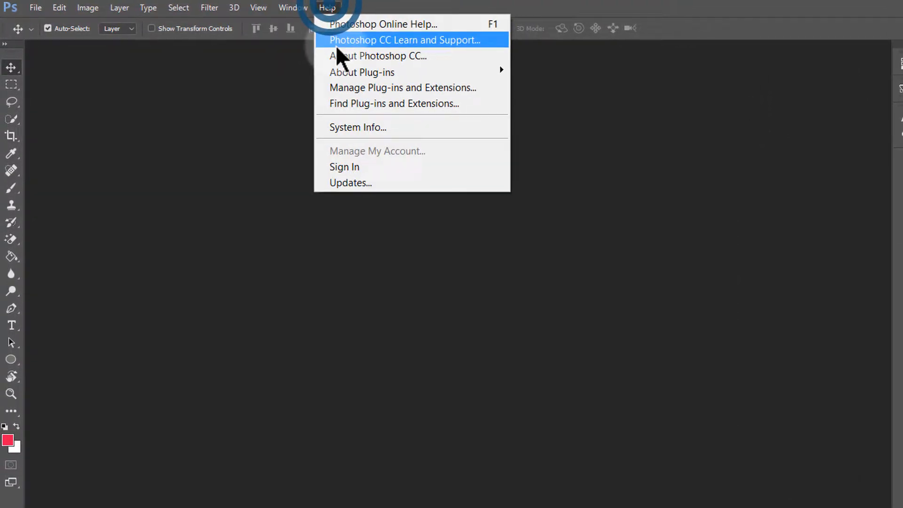
{"action": "left_click", "coordinate": [354, 56]}
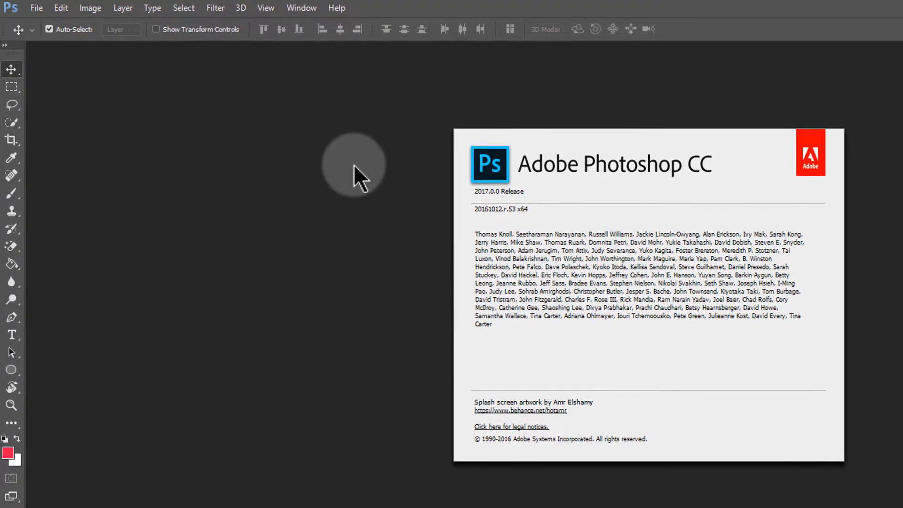
{"action": "left_click", "coordinate": [300, 163]}
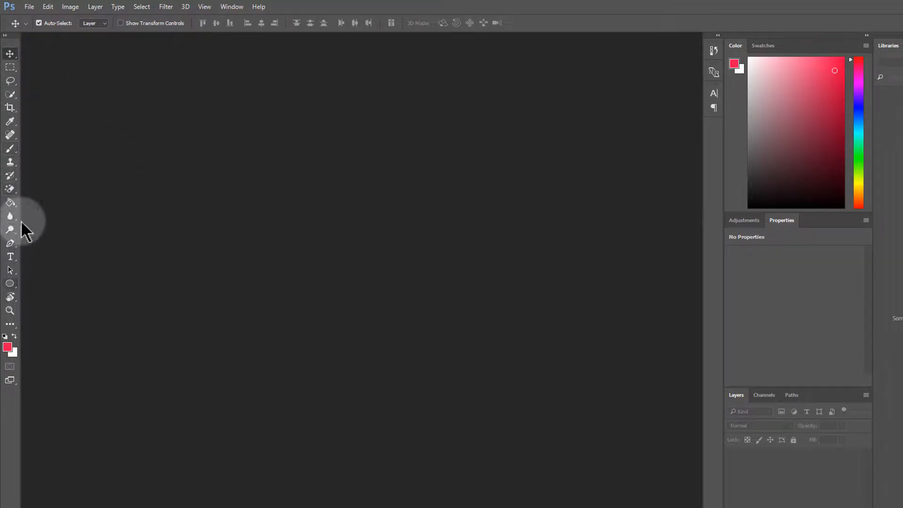
Examine the tool variants grouped under the Move, Marquee, Lasso, Quick Selection and Crop tools, ending with the Eyedropper.
{"action": "left_click", "coordinate": [10, 51]}
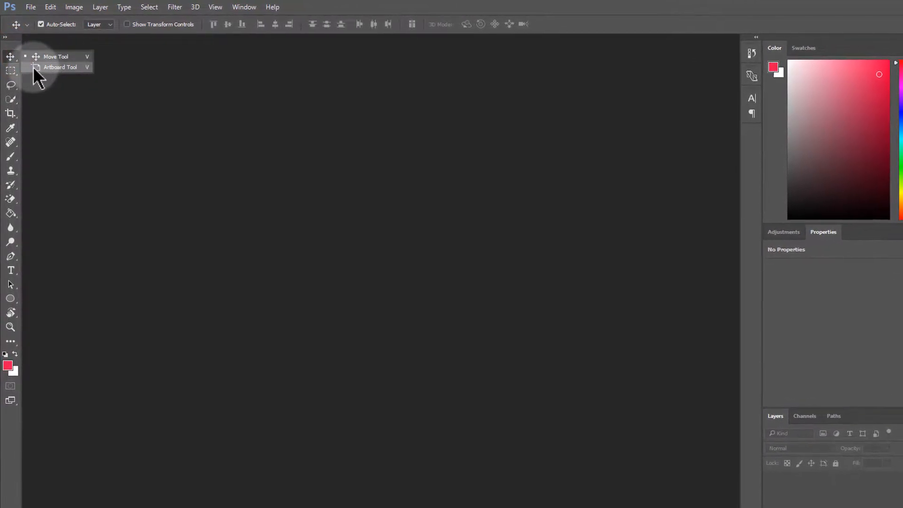
{"action": "left_click", "coordinate": [38, 113]}
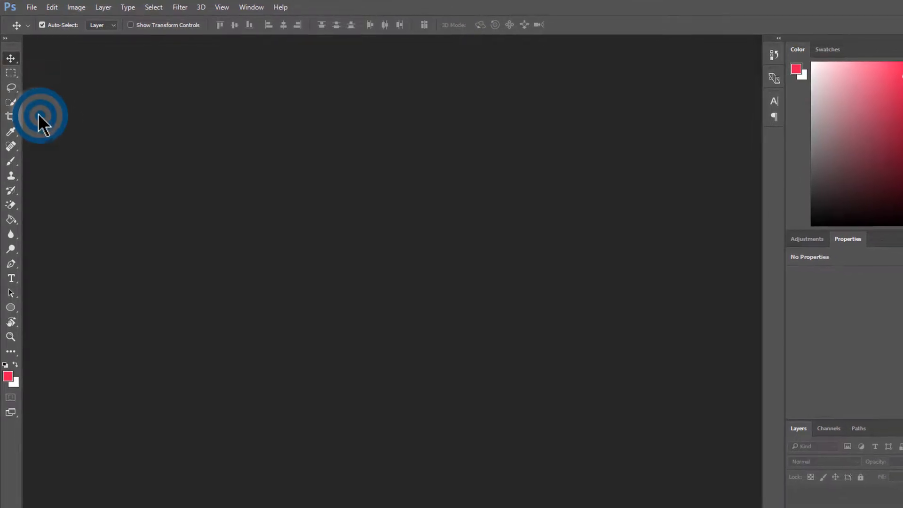
{"action": "left_click", "coordinate": [12, 84]}
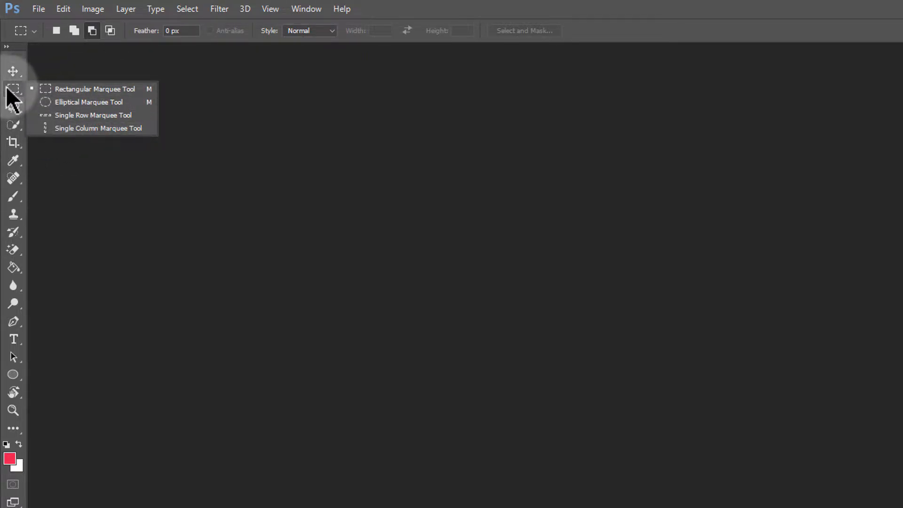
{"action": "left_click", "coordinate": [83, 202]}
{"action": "right_click", "coordinate": [13, 107]}
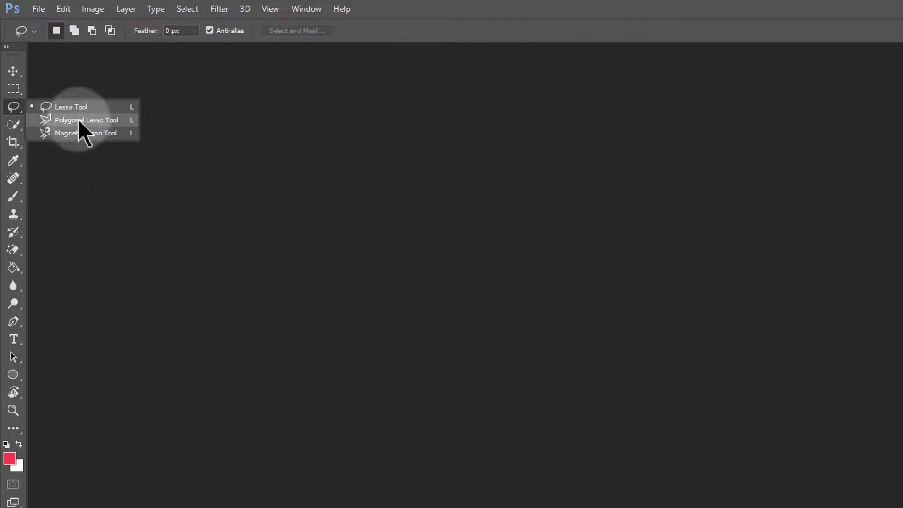
{"action": "left_click", "coordinate": [60, 183]}
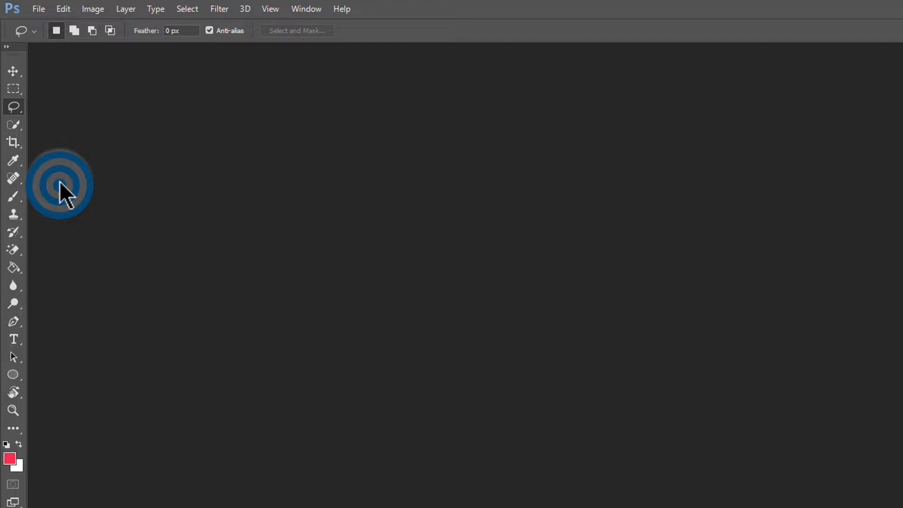
{"action": "right_click", "coordinate": [13, 124]}
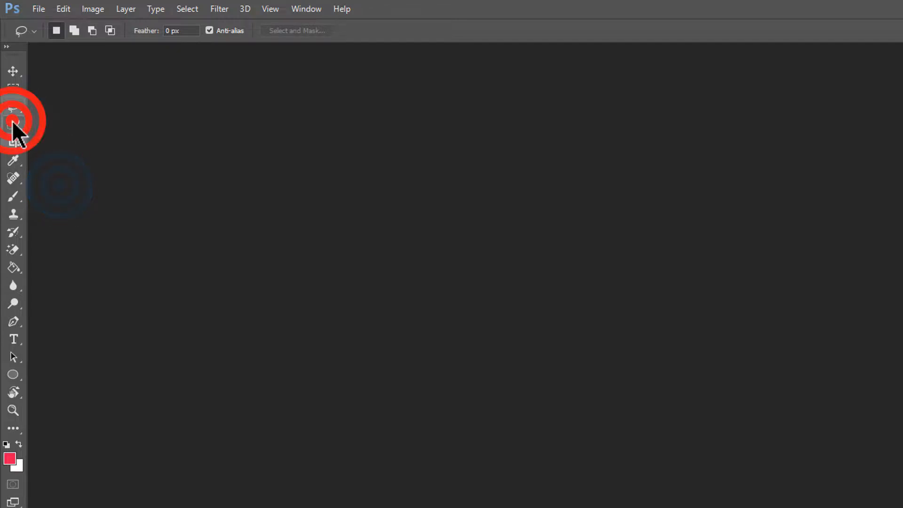
{"action": "left_click", "coordinate": [58, 185]}
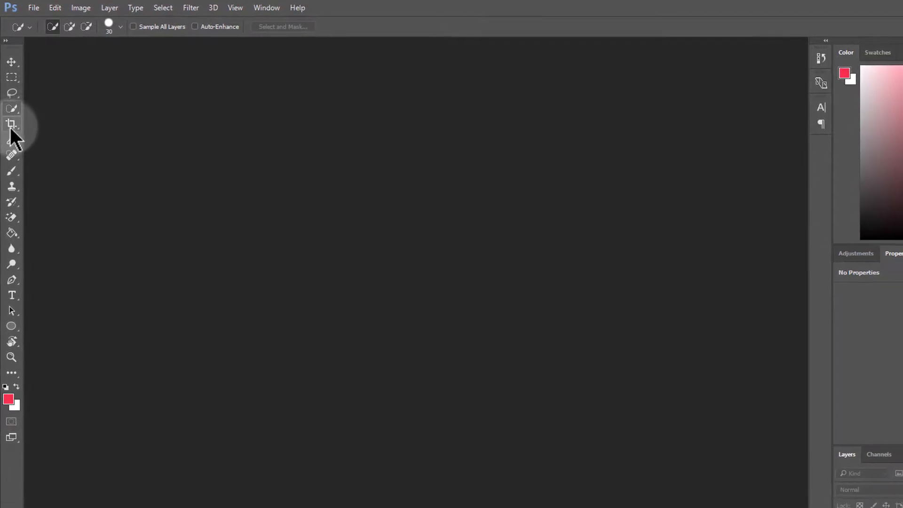
{"action": "left_click", "coordinate": [11, 125]}
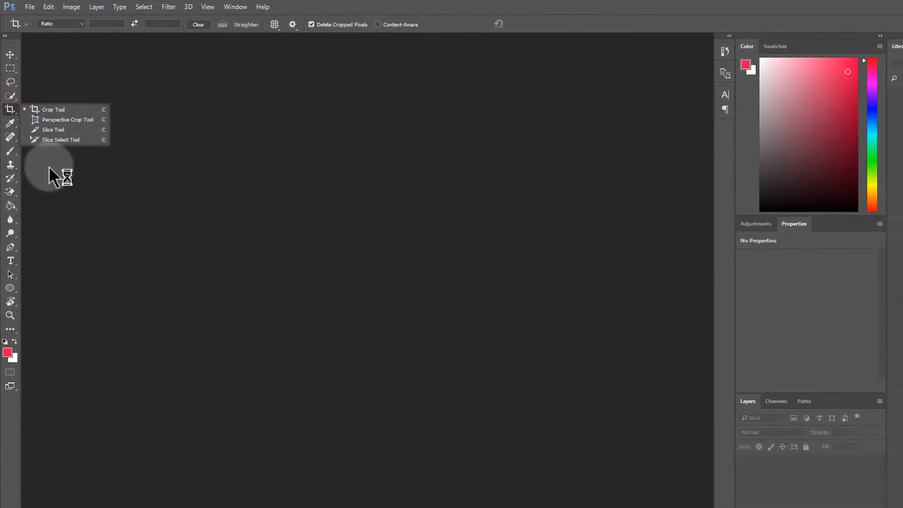
{"action": "left_click", "coordinate": [46, 165]}
{"action": "left_click", "coordinate": [11, 123]}
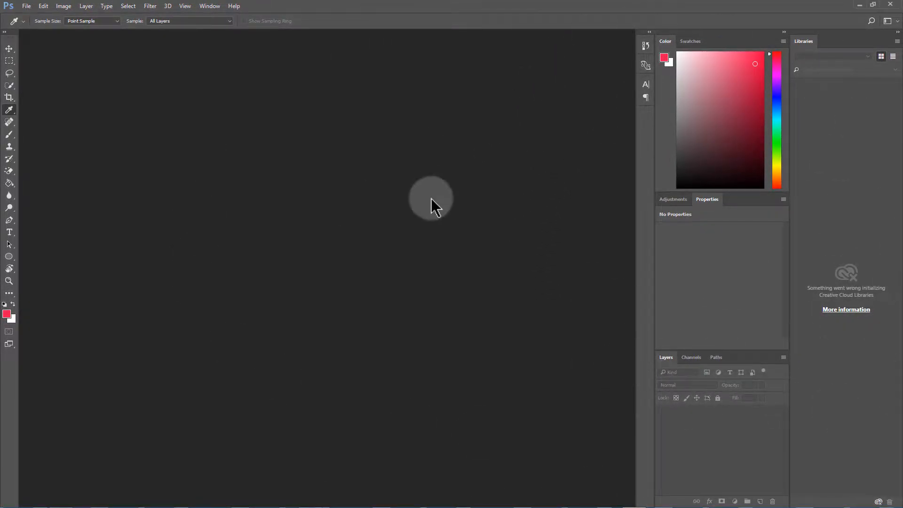
Switch the workspace to Graphic and Web.
{"action": "left_click", "coordinate": [209, 6]}
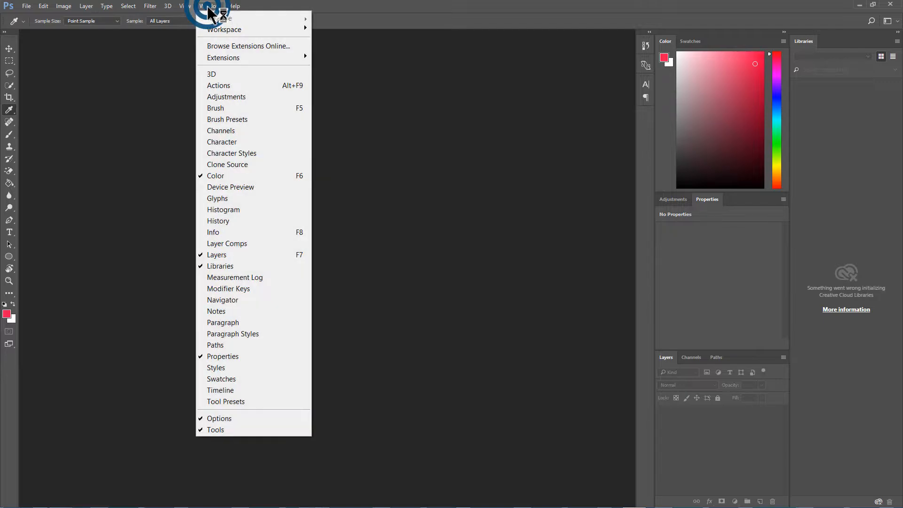
{"action": "mouse_move", "coordinate": [242, 29]}
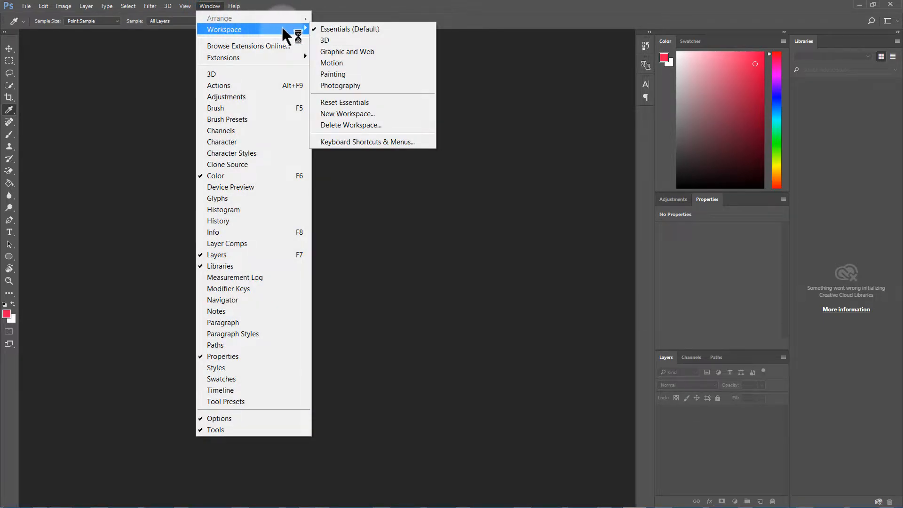
{"action": "left_click", "coordinate": [337, 52]}
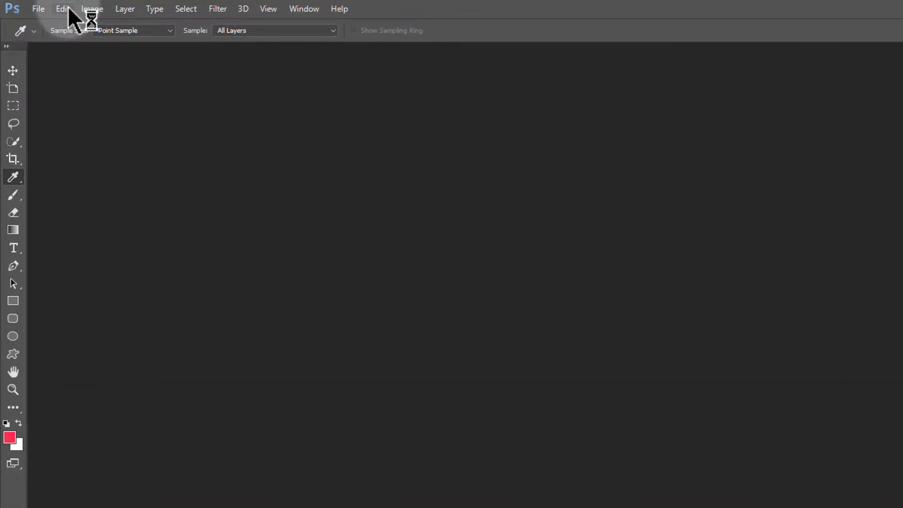
Start a new document from the recent custom 1920 x 1080 px, 72 ppi preset, with Pixels as the unit.
{"action": "left_click", "coordinate": [40, 7]}
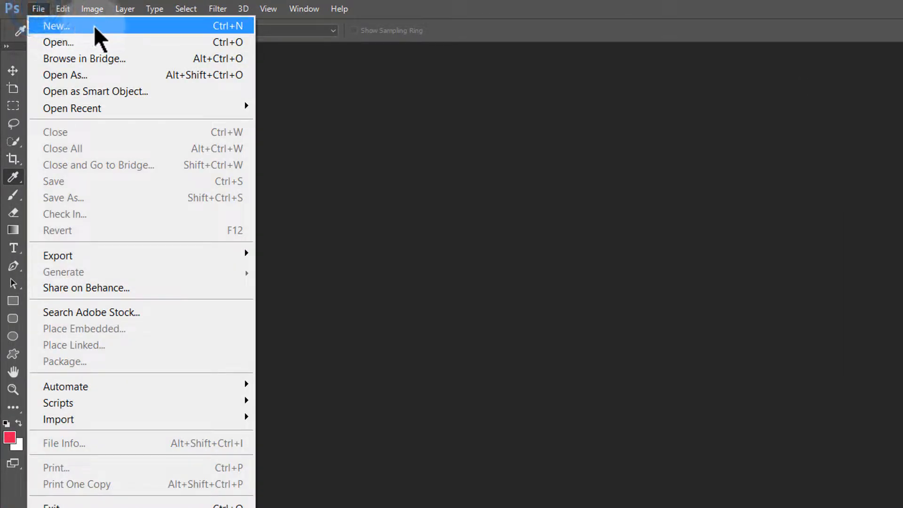
{"action": "left_click", "coordinate": [70, 26]}
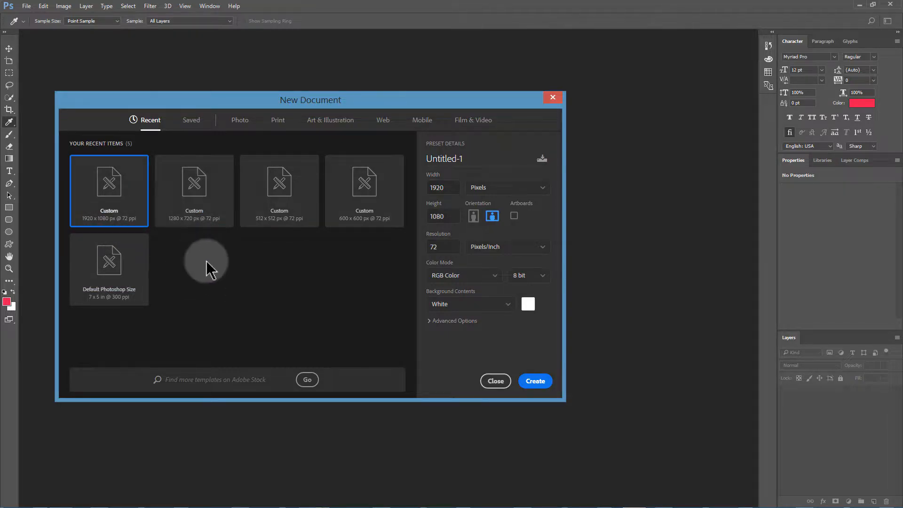
{"action": "left_click", "coordinate": [111, 186]}
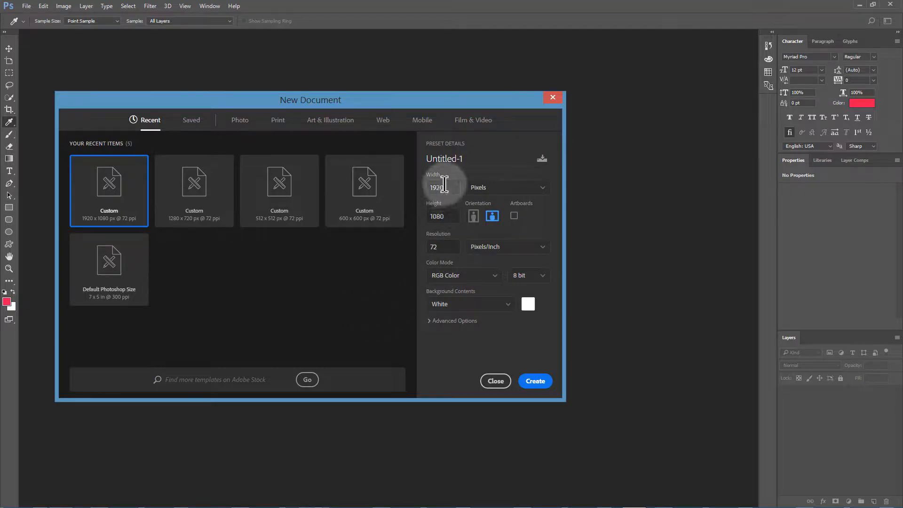
{"action": "left_click_drag", "start_coordinate": [447, 184], "coordinate": [424, 192]}
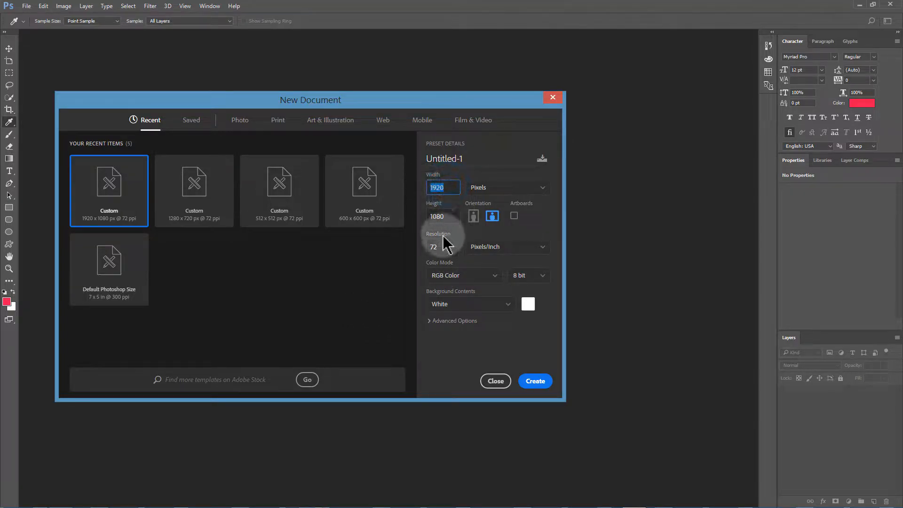
{"action": "left_click", "coordinate": [438, 214]}
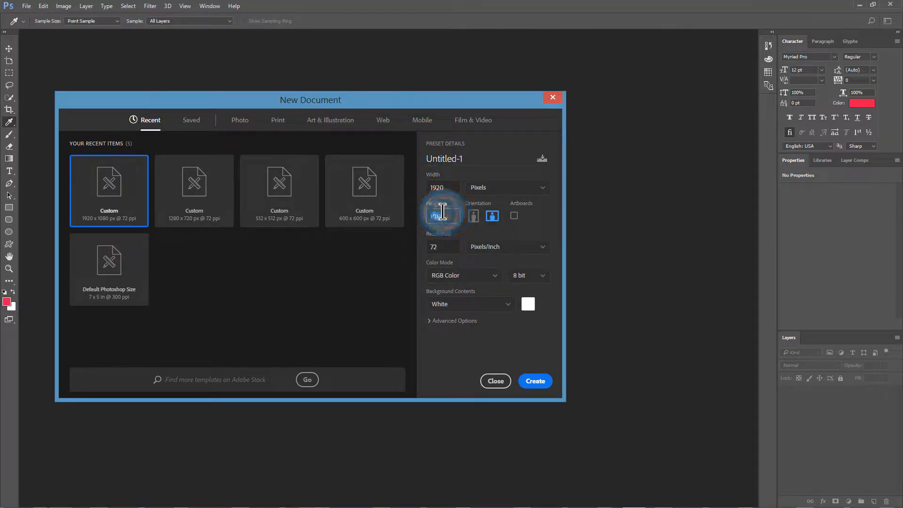
{"action": "left_click_drag", "start_coordinate": [452, 185], "coordinate": [426, 190]}
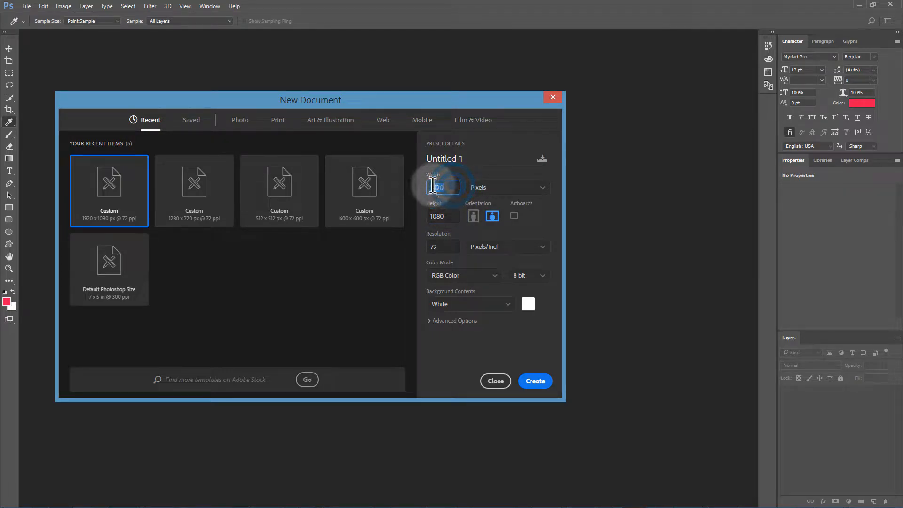
{"action": "left_click", "coordinate": [542, 187]}
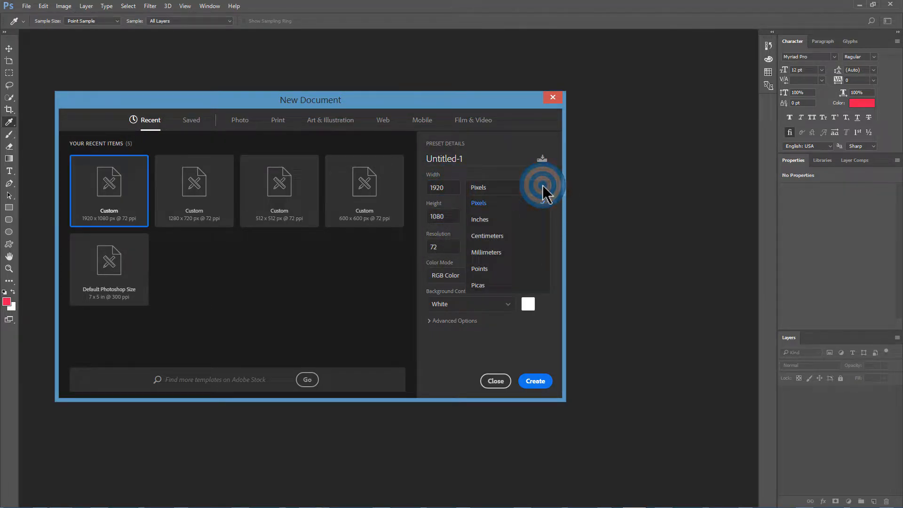
{"action": "left_click", "coordinate": [485, 204]}
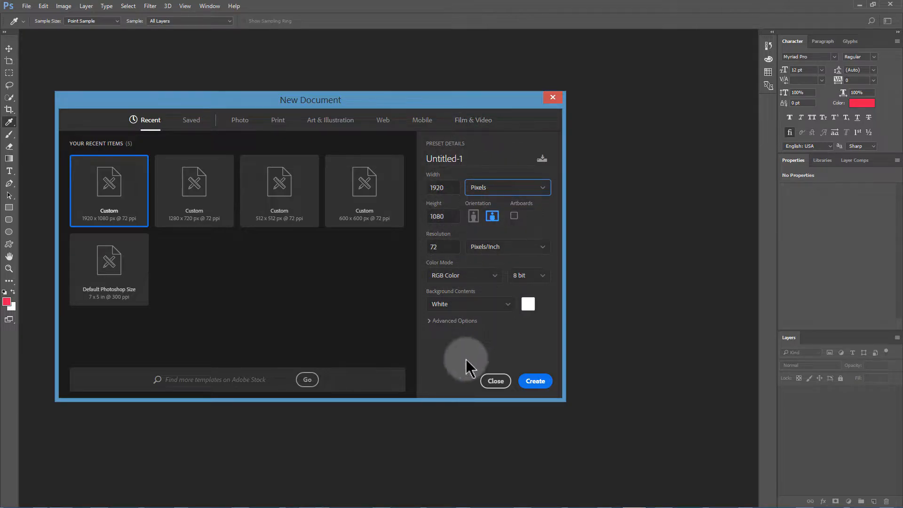
Choose RGB Color as the color mode, keep the default document name, and create the document.
{"action": "left_click", "coordinate": [455, 276]}
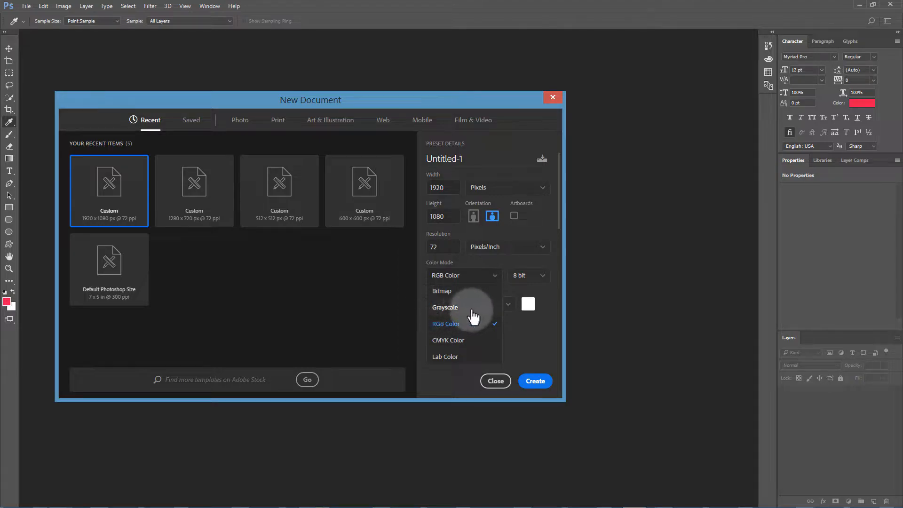
{"action": "left_click", "coordinate": [446, 324]}
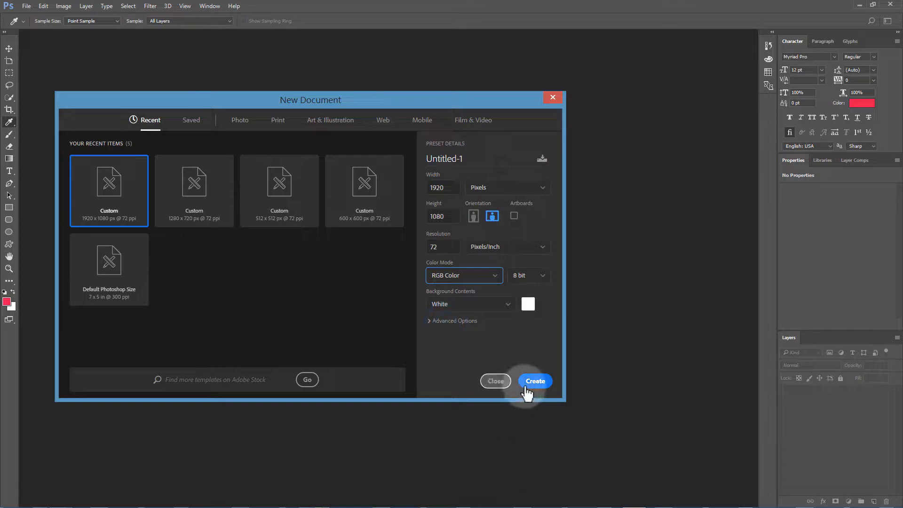
{"action": "left_click", "coordinate": [451, 159]}
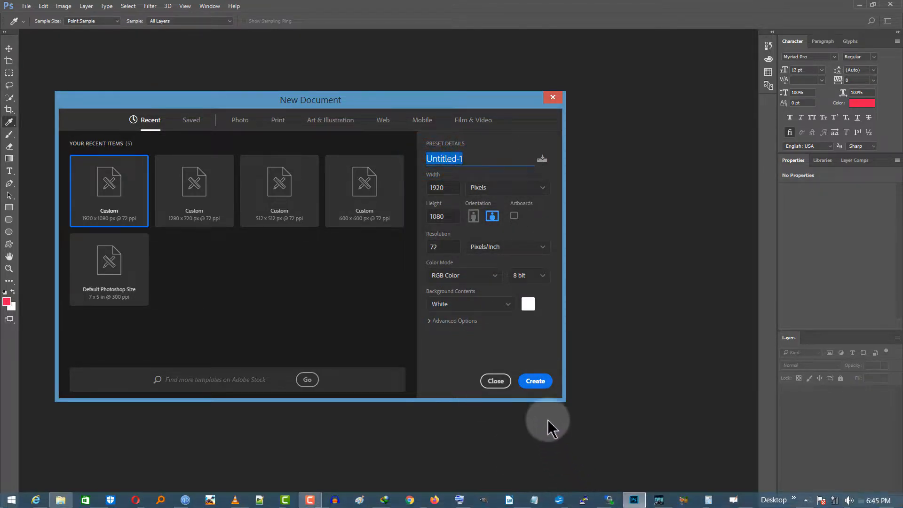
{"action": "left_click", "coordinate": [537, 382]}
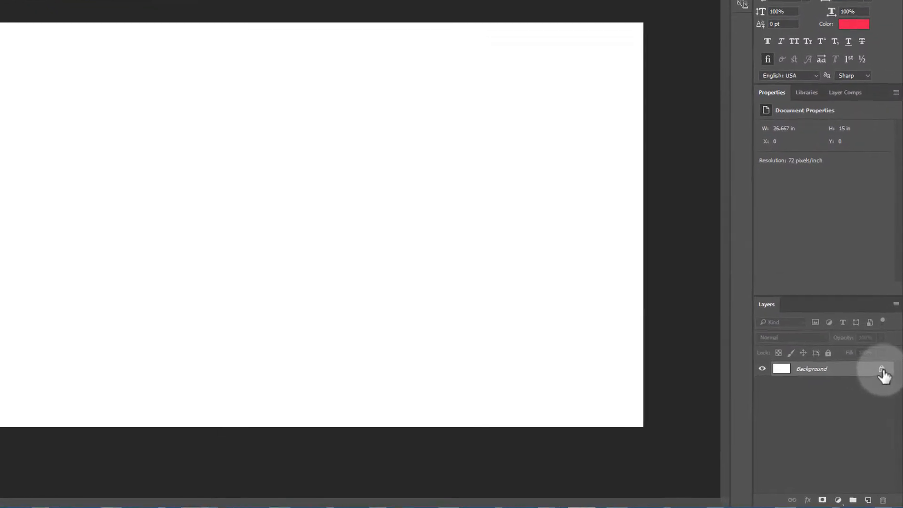
Unlock the Background layer and activate the Move tool.
{"action": "left_click", "coordinate": [876, 336]}
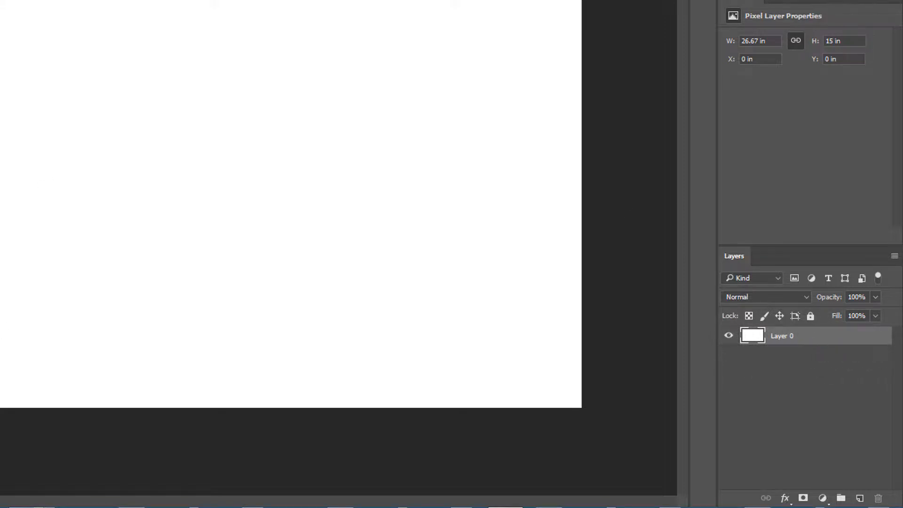
{"action": "left_click", "coordinate": [8, 49]}
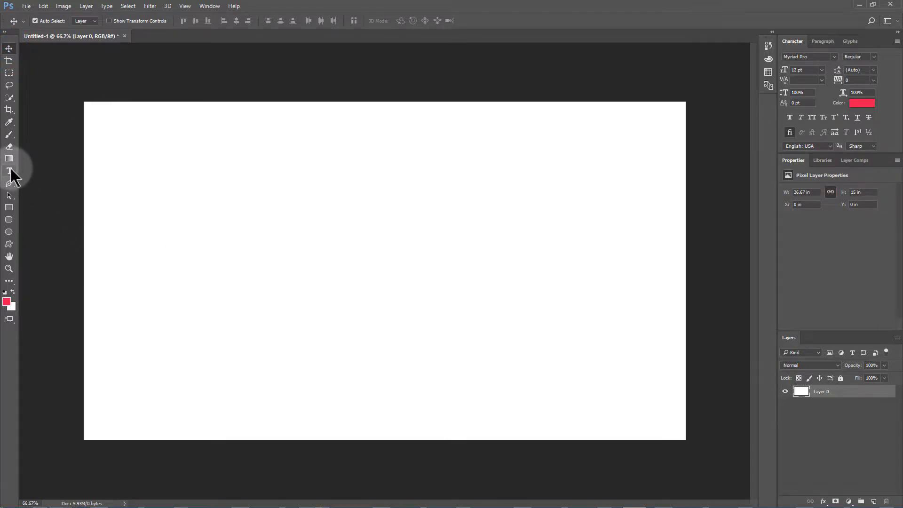
Add the text "Quick Photoshop Tutorial" near the canvas's upper-left corner and set its font size to 72 pt.
{"action": "left_click", "coordinate": [9, 171]}
{"action": "left_click", "coordinate": [118, 161]}
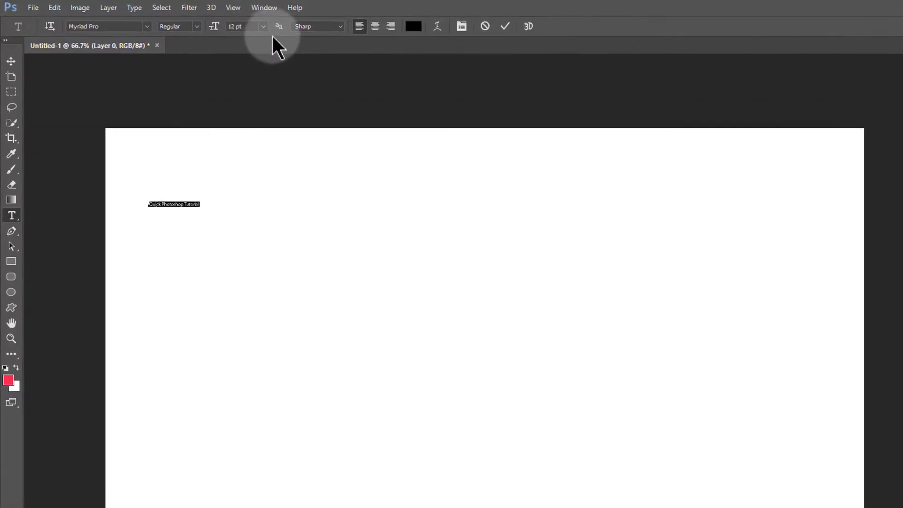
{"action": "left_click", "coordinate": [209, 20]}
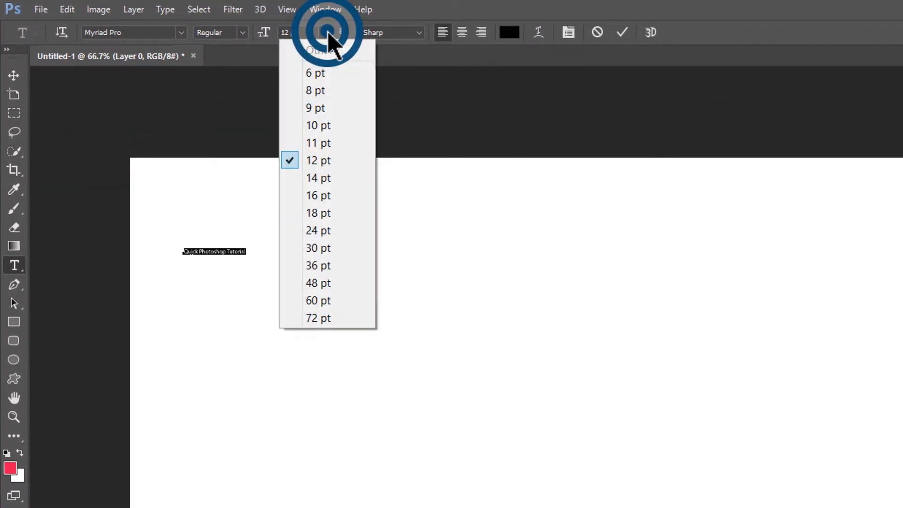
{"action": "left_click", "coordinate": [322, 318]}
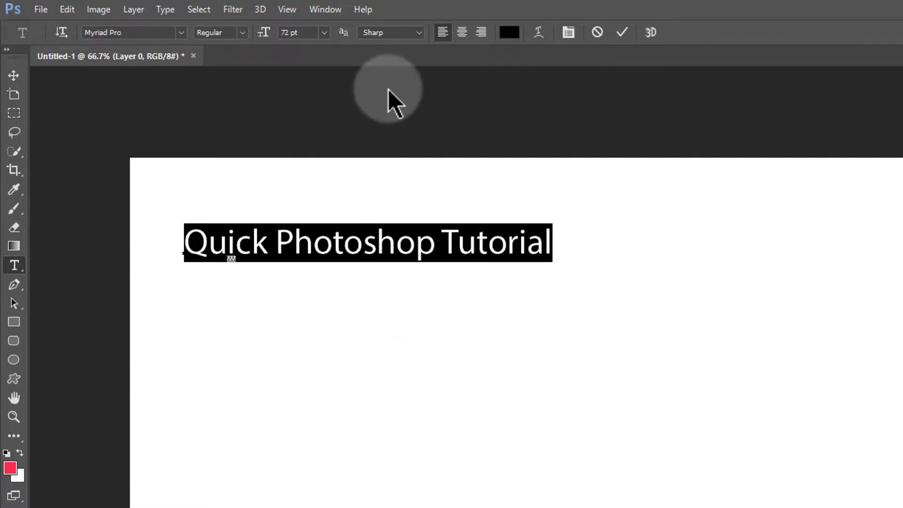
Set a custom font size of 150 pt for the selected title text.
{"action": "left_click", "coordinate": [281, 31]}
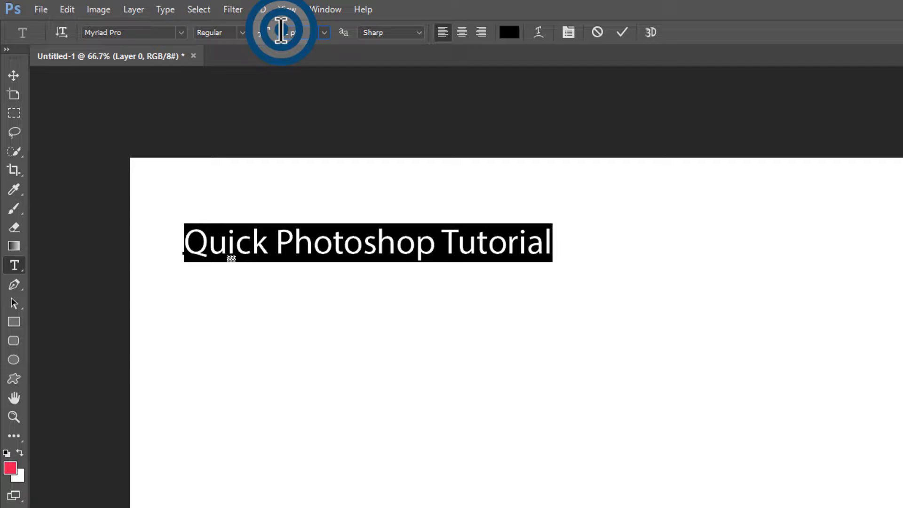
{"action": "left_click", "coordinate": [324, 33]}
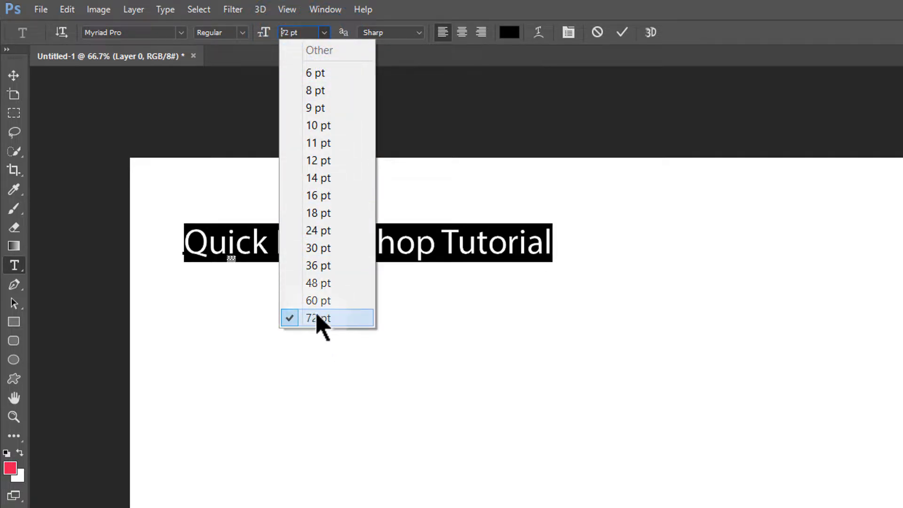
{"action": "left_click", "coordinate": [280, 31]}
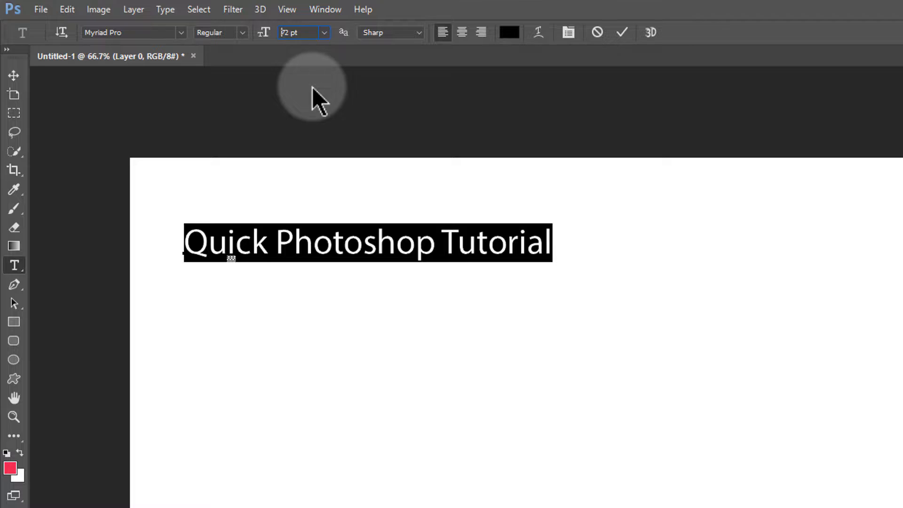
{"action": "key", "text": "Delete"}
{"action": "key", "text": "Delete"}
{"action": "key", "text": "Delete"}
{"action": "type", "text": "150"}
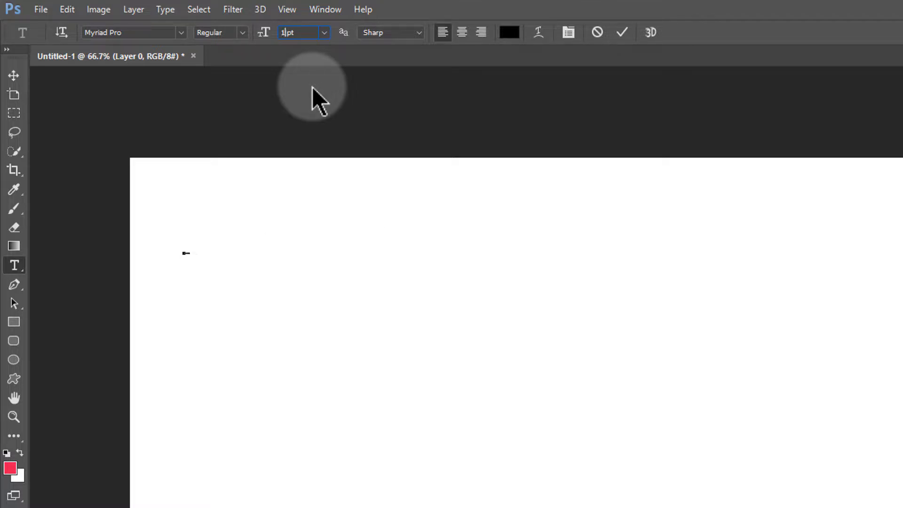
{"action": "left_click", "coordinate": [312, 87]}
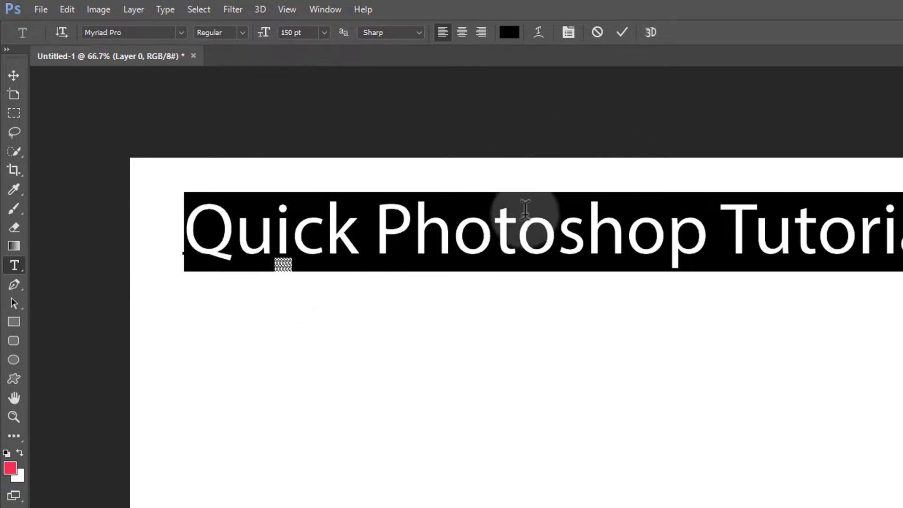
Break the title into three lines with one word each, commit it, and shift it slightly down and right.
{"action": "left_click", "coordinate": [377, 229]}
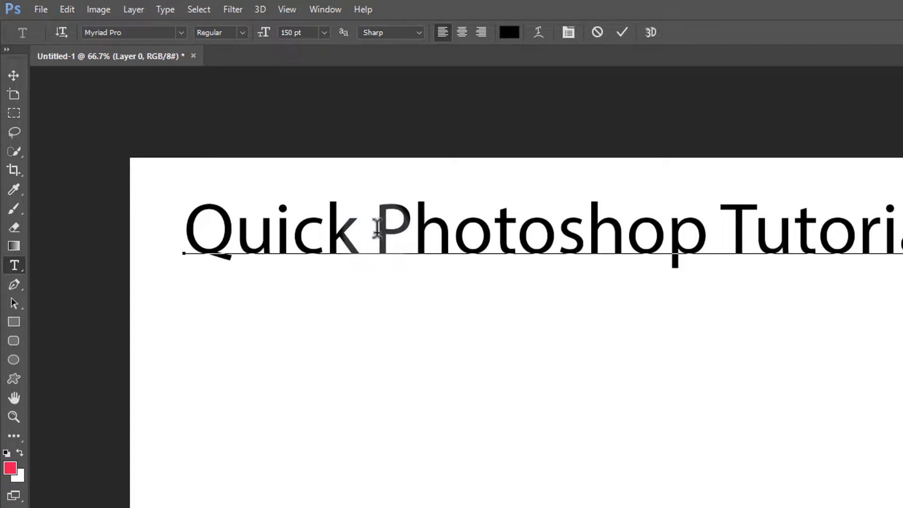
{"action": "key", "text": "Return"}
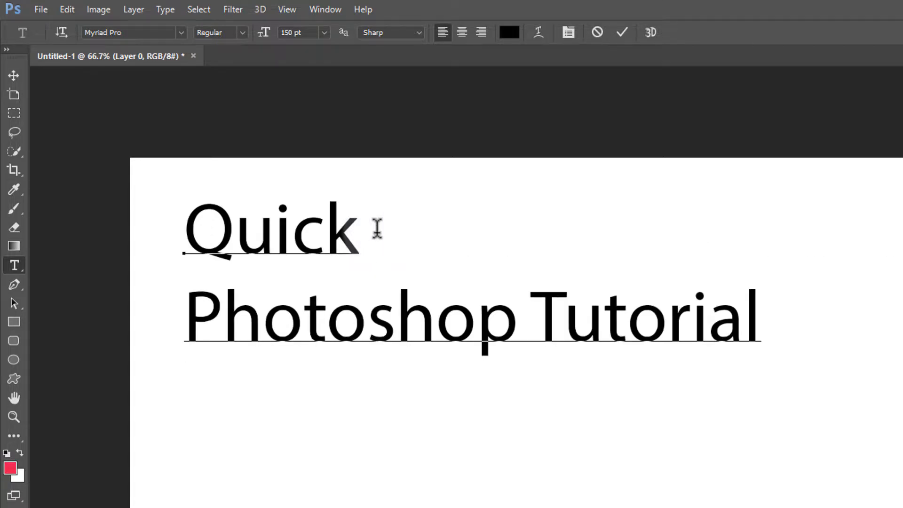
{"action": "left_click", "coordinate": [539, 320]}
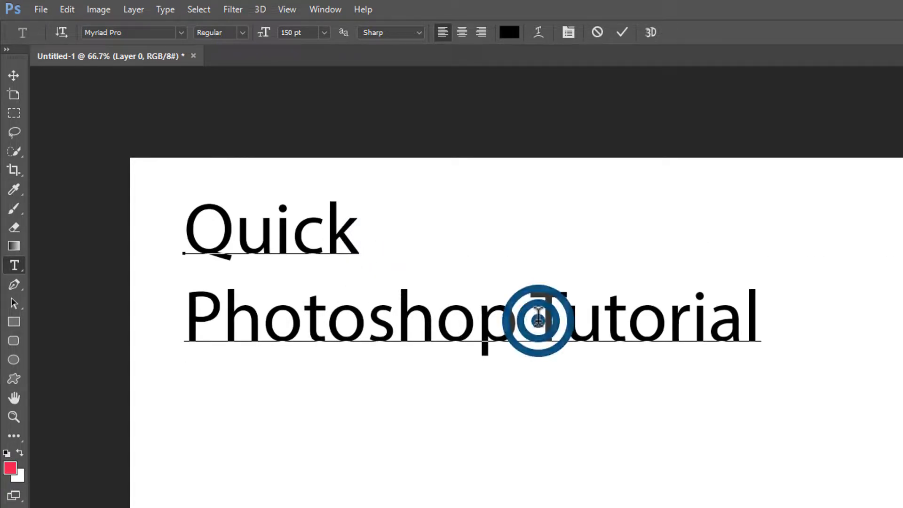
{"action": "key", "text": "Return"}
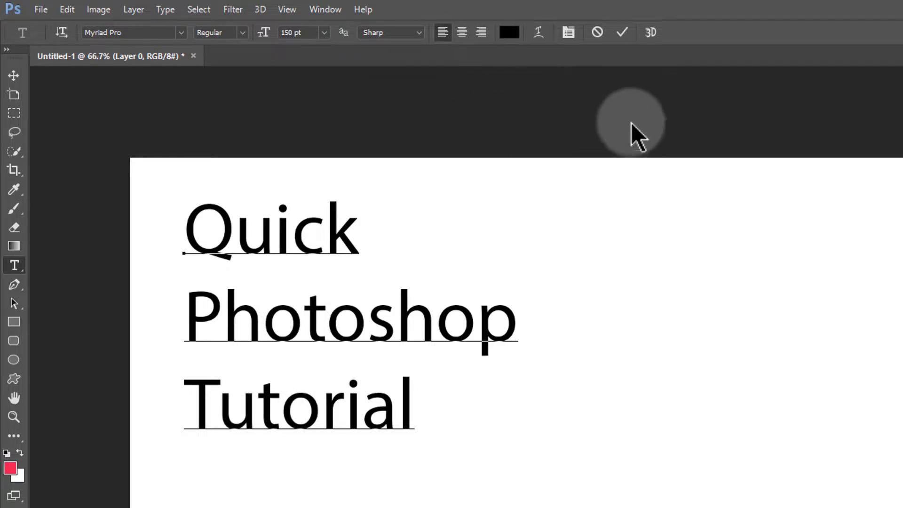
{"action": "left_click", "coordinate": [623, 32]}
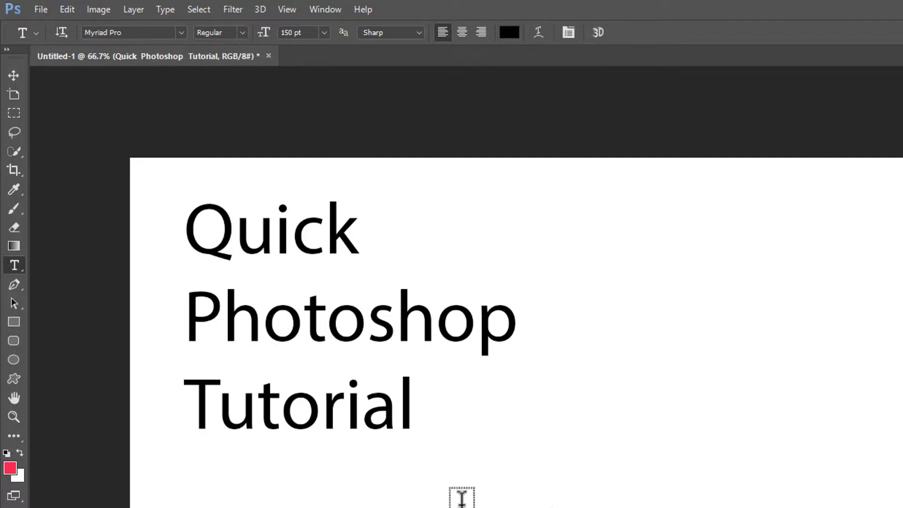
{"action": "left_click", "coordinate": [14, 76]}
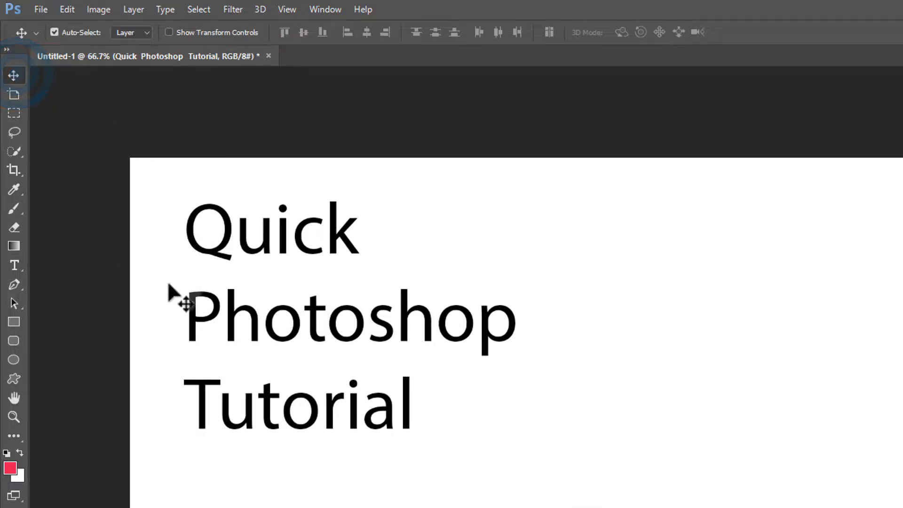
{"action": "left_click_drag", "start_coordinate": [258, 241], "coordinate": [297, 261]}
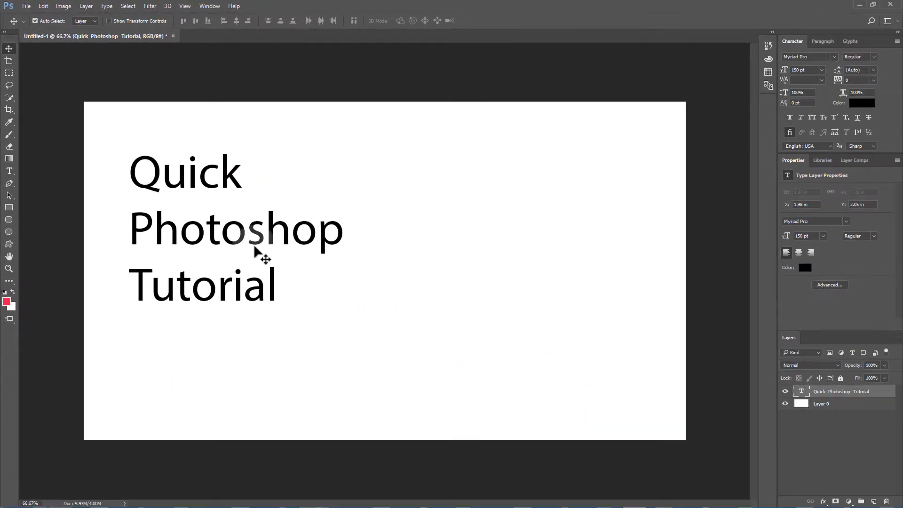
Switch the layer selection from the title's text layer to Layer 0.
{"action": "left_click", "coordinate": [822, 395]}
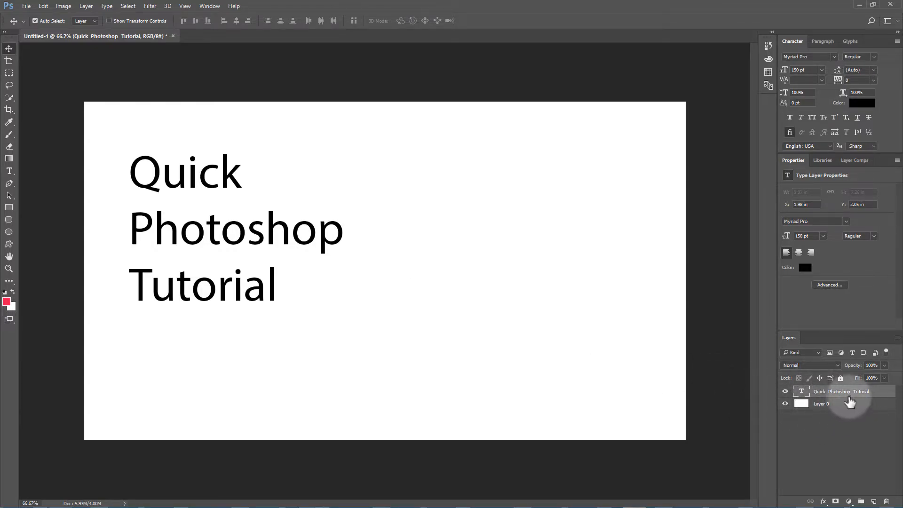
{"action": "left_click", "coordinate": [841, 393]}
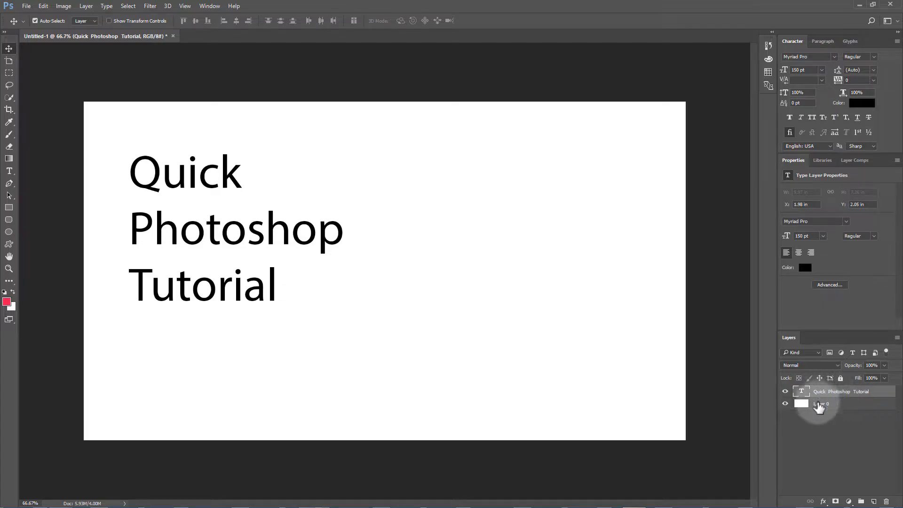
{"action": "left_click", "coordinate": [827, 405]}
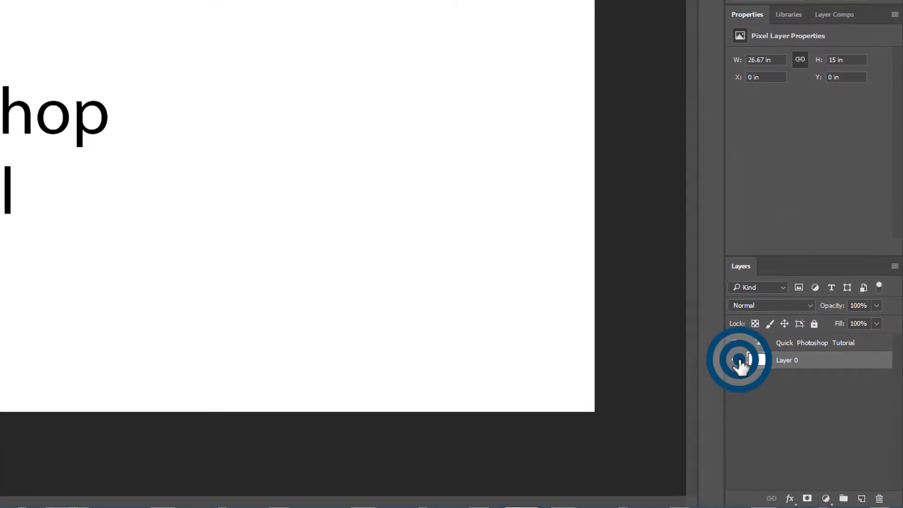
Hide and show Layer 0 and the title's text layer to see how each affects the canvas.
{"action": "left_click", "coordinate": [737, 361]}
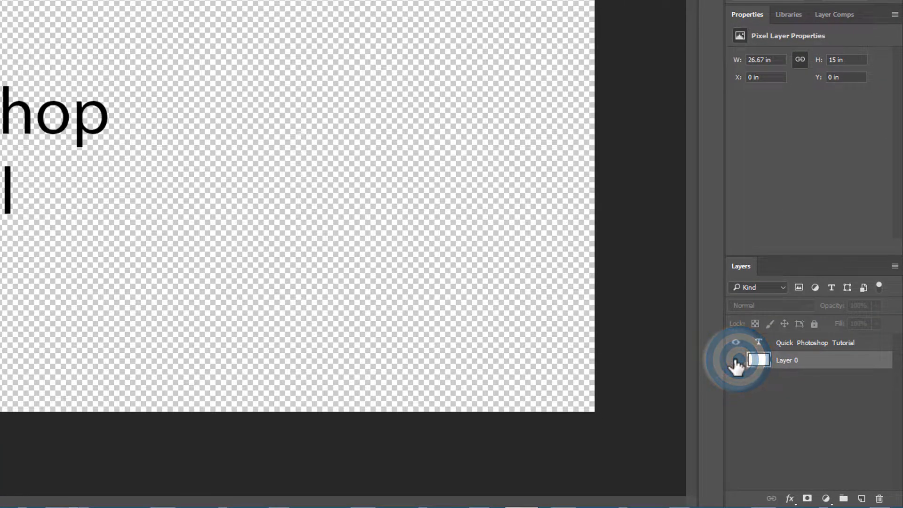
{"action": "left_click", "coordinate": [737, 360]}
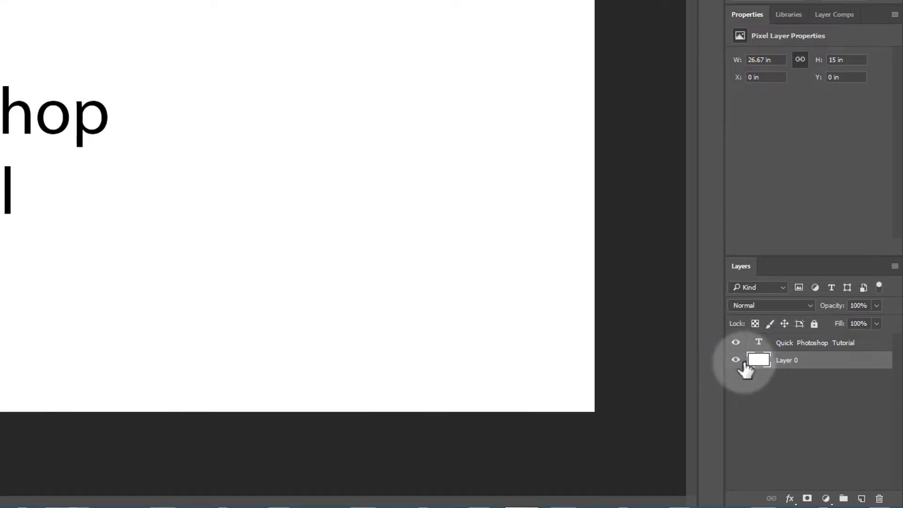
{"action": "left_click", "coordinate": [738, 361]}
{"action": "left_click", "coordinate": [740, 360]}
{"action": "left_click", "coordinate": [739, 347]}
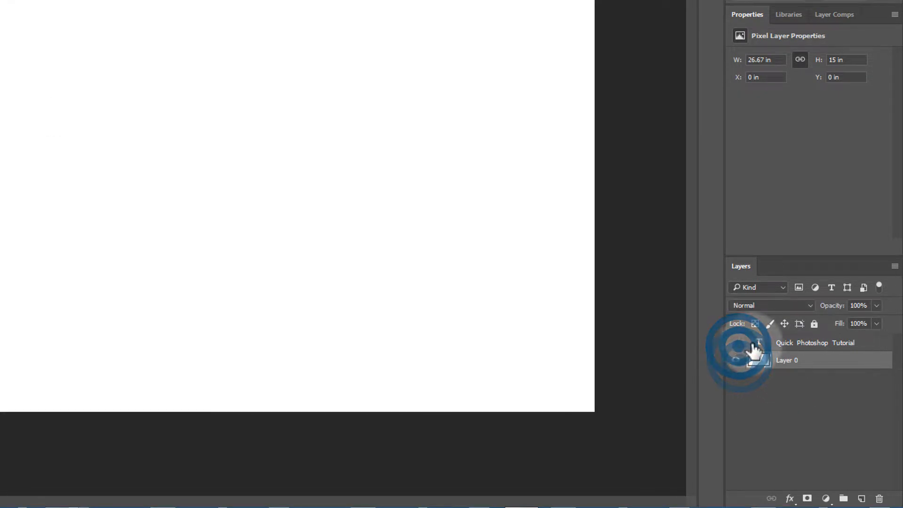
{"action": "left_click", "coordinate": [740, 343]}
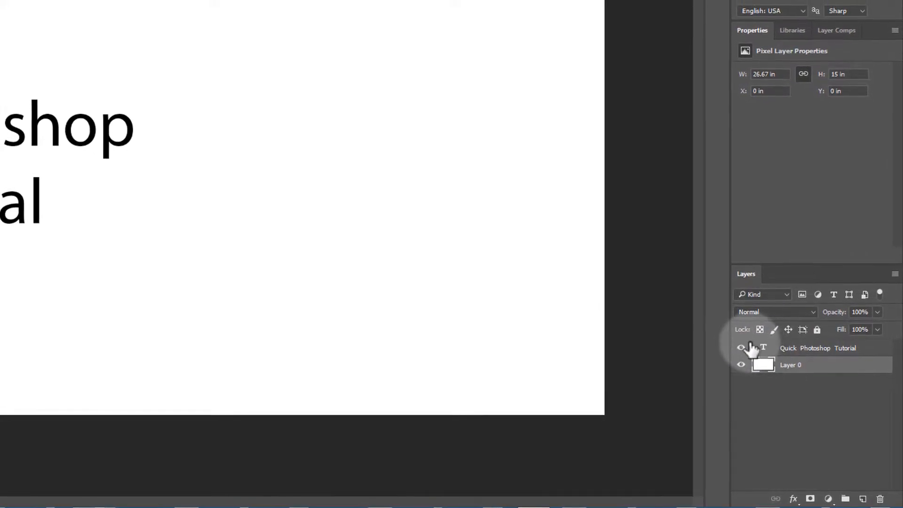
{"action": "left_click", "coordinate": [750, 358]}
{"action": "left_click", "coordinate": [750, 358]}
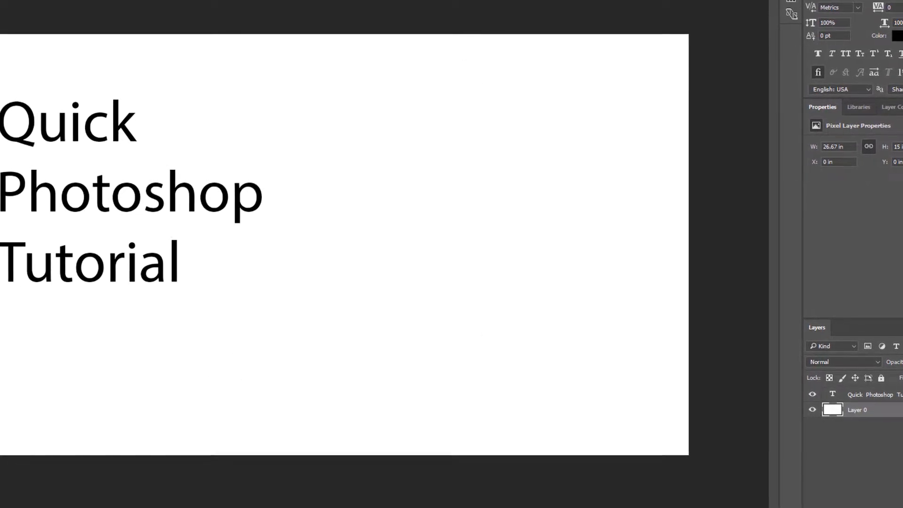
Place the "1 ps" PNG image from the tuts folder in File Explorer into the document and move it clear of the title.
{"action": "left_click", "coordinate": [99, 507]}
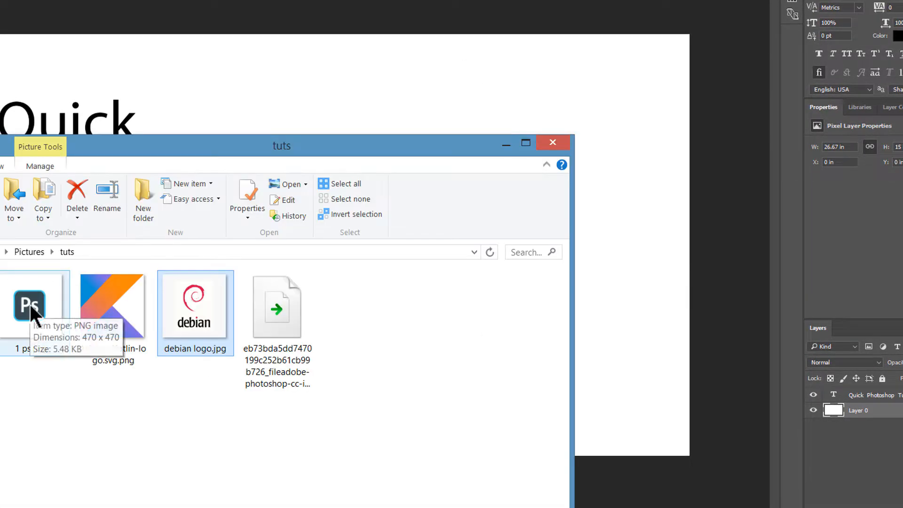
{"action": "left_click_drag", "start_coordinate": [29, 303], "coordinate": [273, 109]}
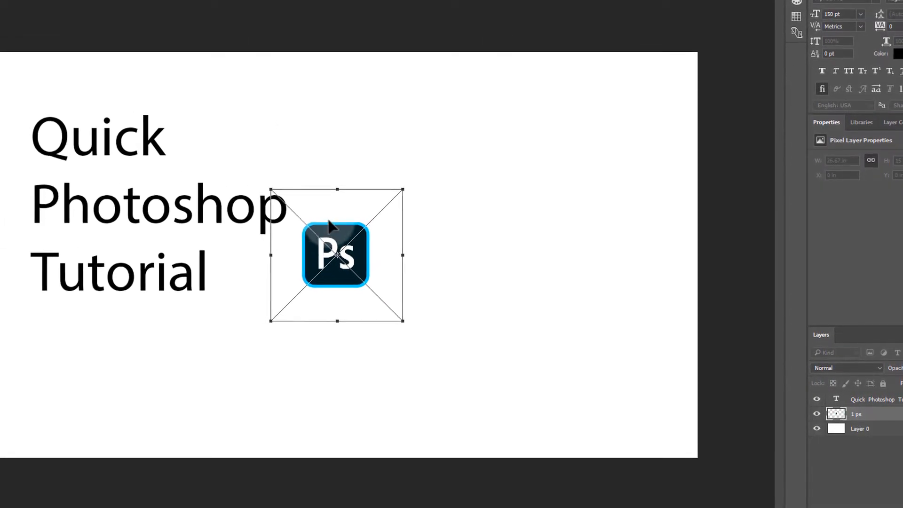
{"action": "left_click_drag", "start_coordinate": [336, 200], "coordinate": [426, 177]}
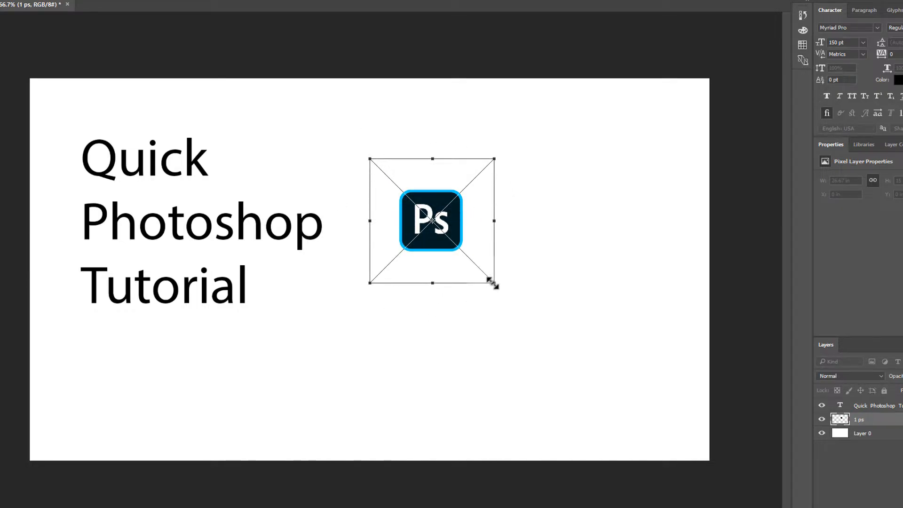
Try resizing the placed Ps logo without constraining its proportions, and undo the stretched enlargement.
{"action": "mouse_move", "coordinate": [493, 284]}
{"action": "left_mouse_down"}
{"action": "mouse_move", "coordinate": [562, 356]}
{"action": "mouse_move", "coordinate": [472, 367]}
{"action": "mouse_move", "coordinate": [413, 277]}
{"action": "mouse_move", "coordinate": [480, 317]}
{"action": "mouse_move", "coordinate": [581, 156]}
{"action": "mouse_move", "coordinate": [486, 337]}
{"action": "mouse_move", "coordinate": [576, 405]}
{"action": "mouse_move", "coordinate": [480, 281]}
{"action": "mouse_move", "coordinate": [502, 320]}
{"action": "mouse_move", "coordinate": [540, 324]}
{"action": "mouse_move", "coordinate": [499, 279]}
{"action": "left_mouse_up"}
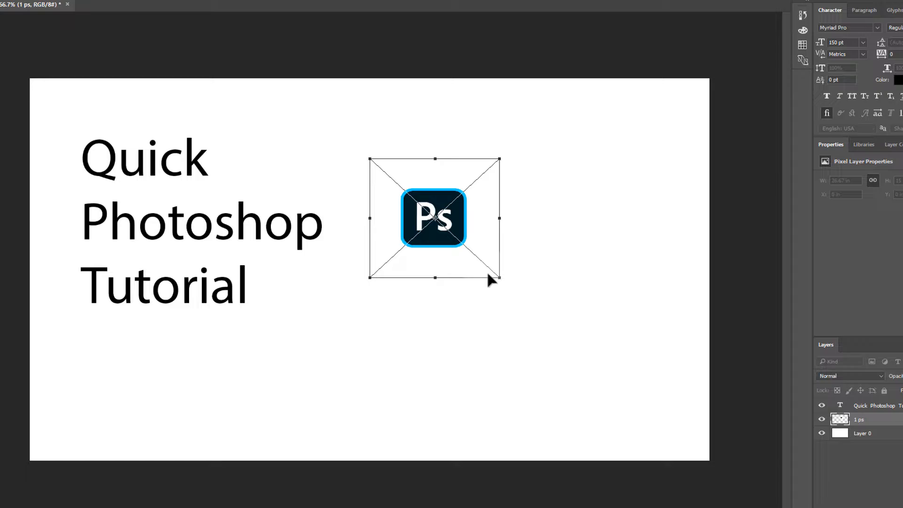
{"action": "left_click_drag", "start_coordinate": [488, 275], "coordinate": [491, 277]}
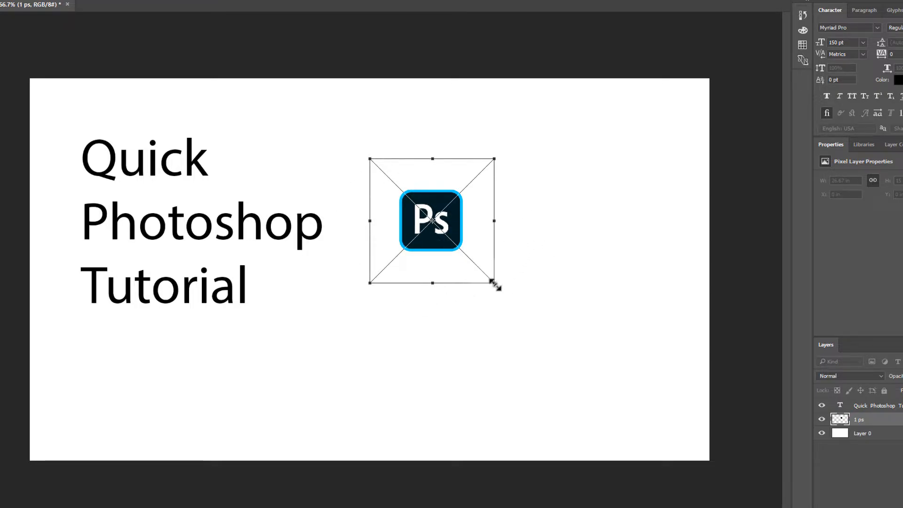
{"action": "left_click_drag", "start_coordinate": [494, 283], "coordinate": [782, 383]}
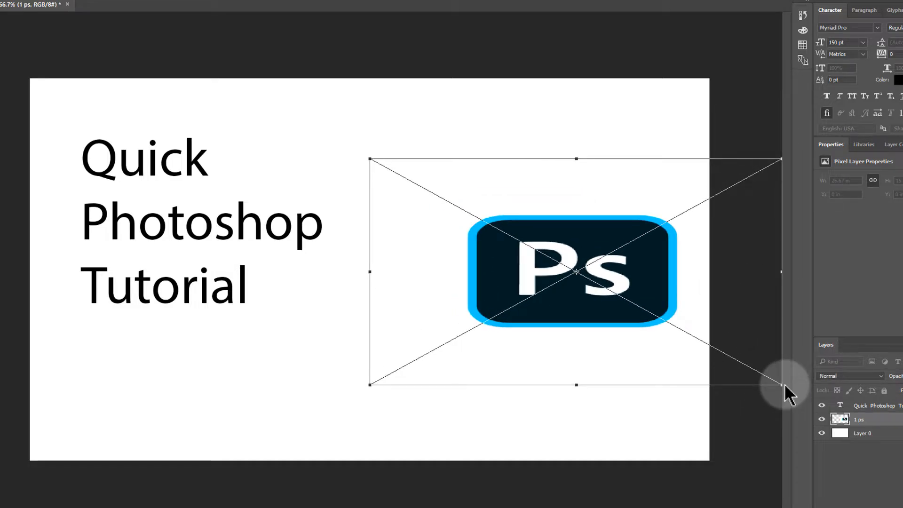
{"action": "key", "text": "ctrl+z"}
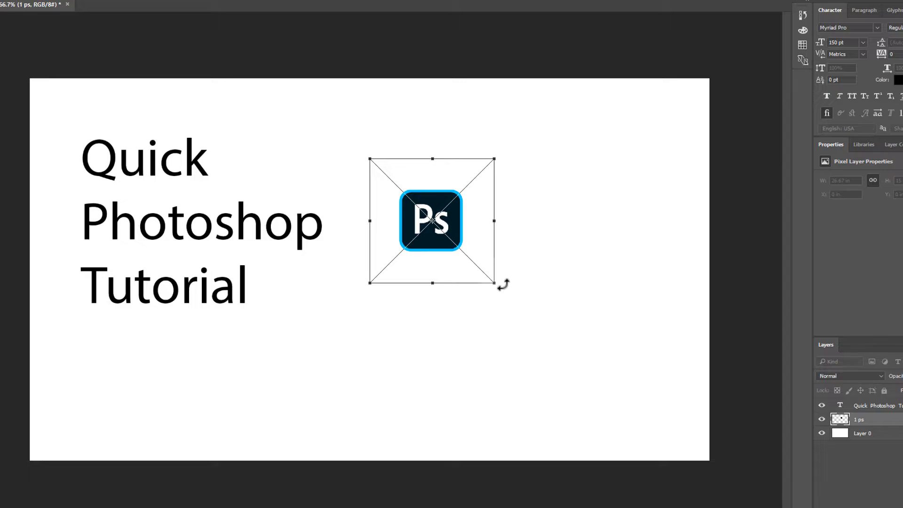
Enlarge the placed Ps logo proportionally to about 15.4 in wide, move it up beside the title, and commit the placement.
{"action": "left_click_drag", "start_coordinate": [489, 282], "coordinate": [511, 300]}
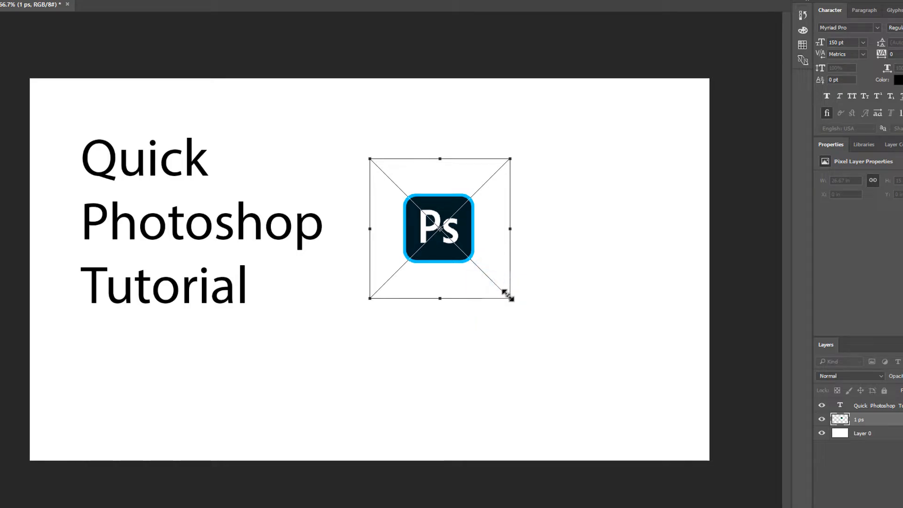
{"action": "left_click_drag", "start_coordinate": [511, 301], "coordinate": [762, 507]}
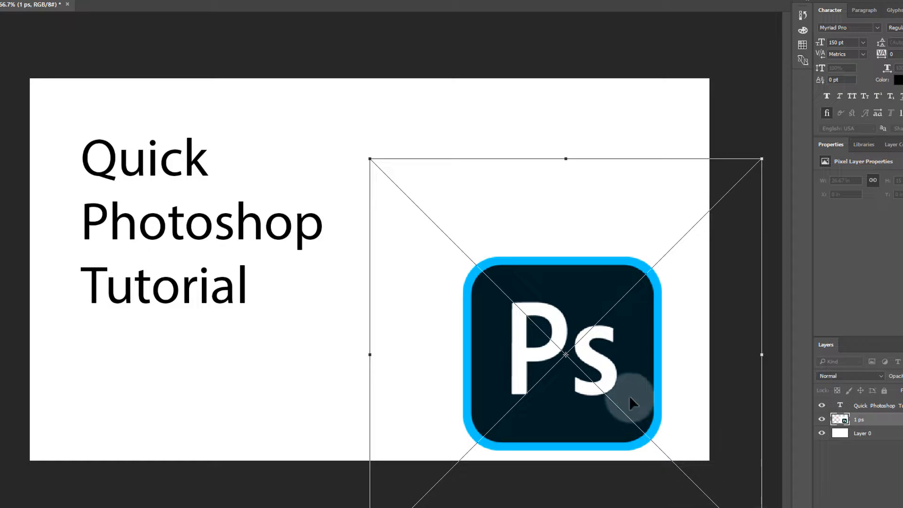
{"action": "left_click_drag", "start_coordinate": [526, 338], "coordinate": [448, 129]}
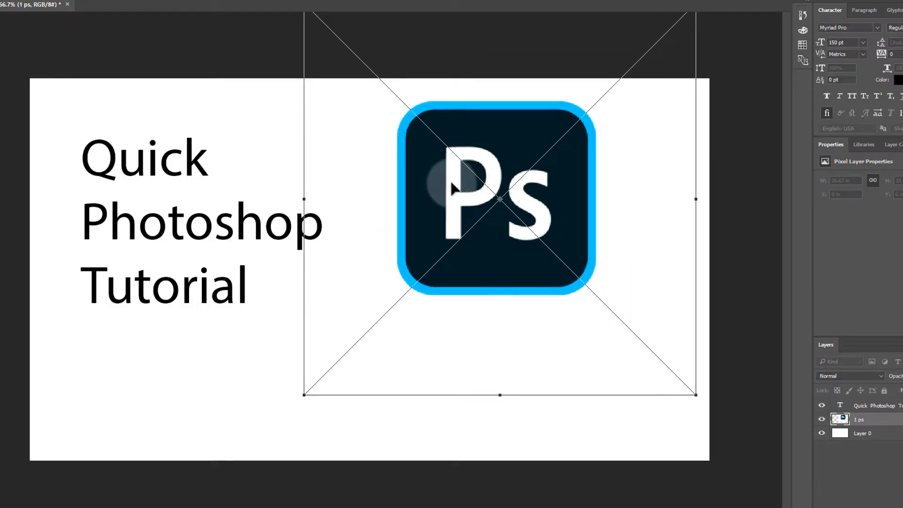
{"action": "double_click", "coordinate": [451, 183]}
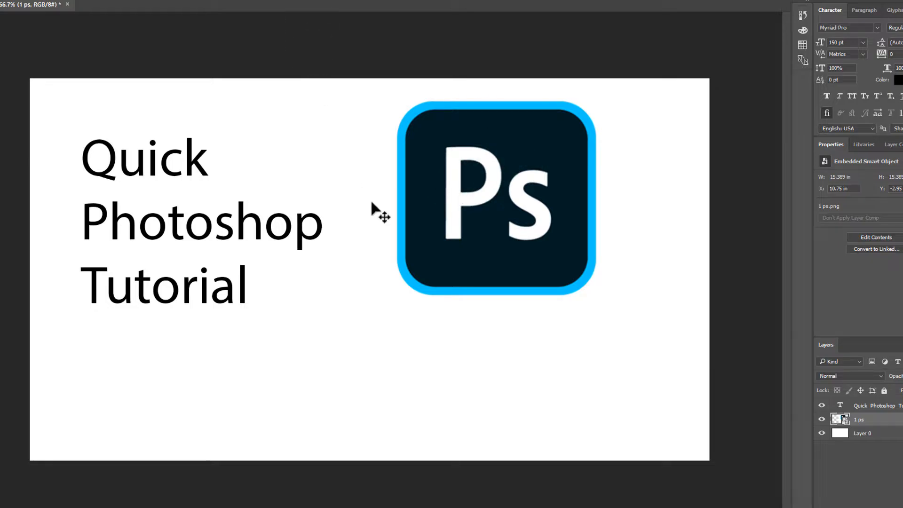
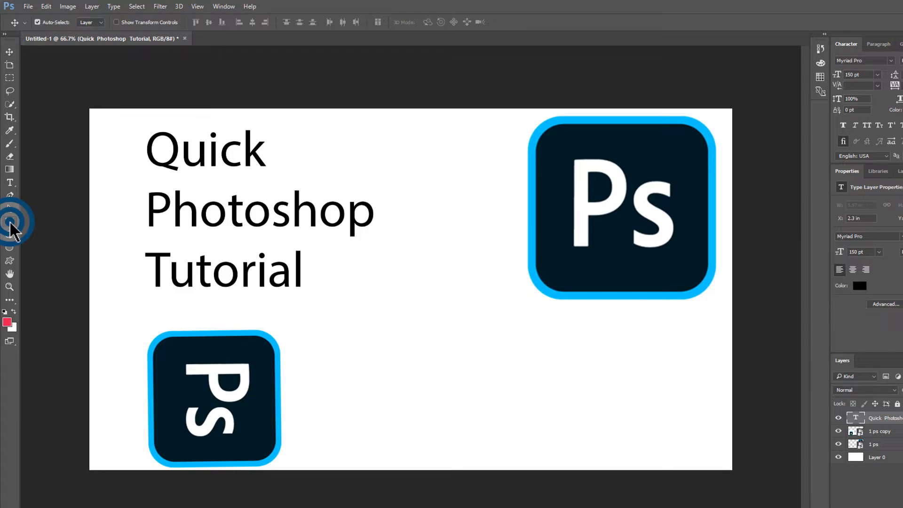
Set the Rectangle tool's fill to a dark blue, darkened from the bright blue sampled on the large Ps logo's border.
{"action": "left_click", "coordinate": [10, 222]}
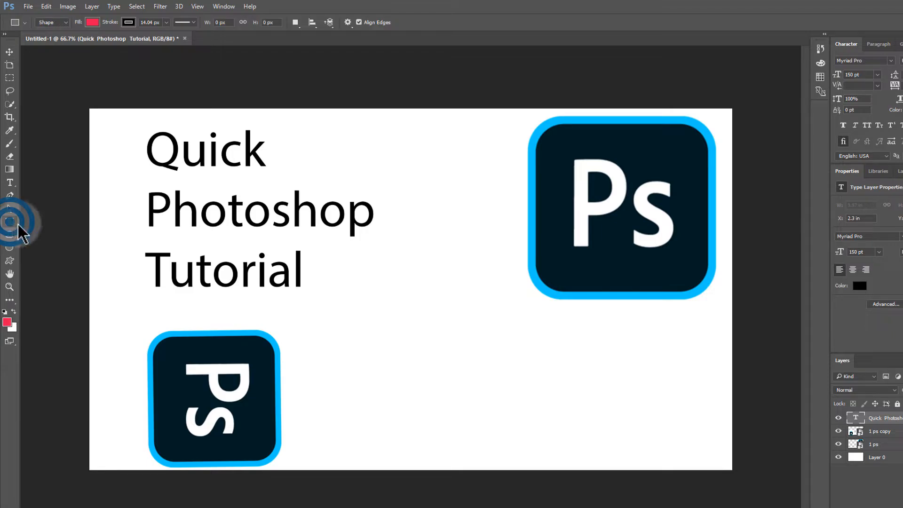
{"action": "left_click", "coordinate": [93, 23]}
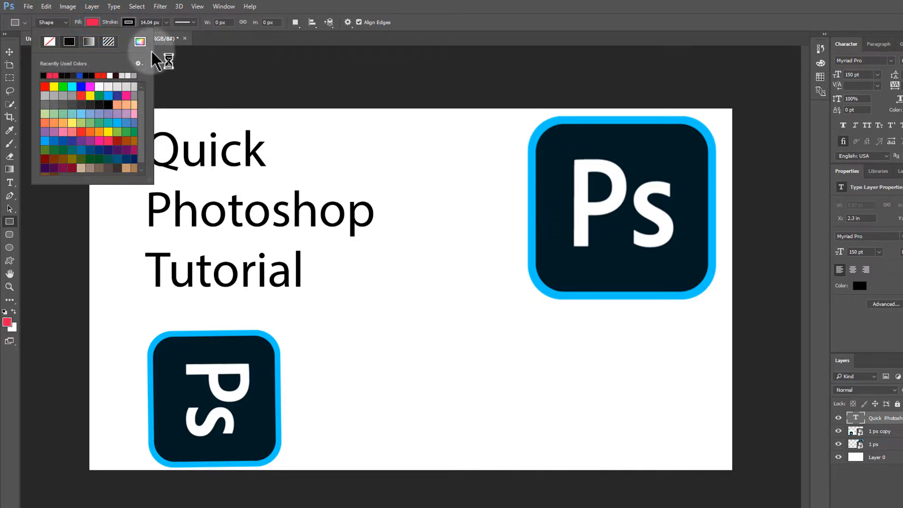
{"action": "left_click", "coordinate": [141, 42]}
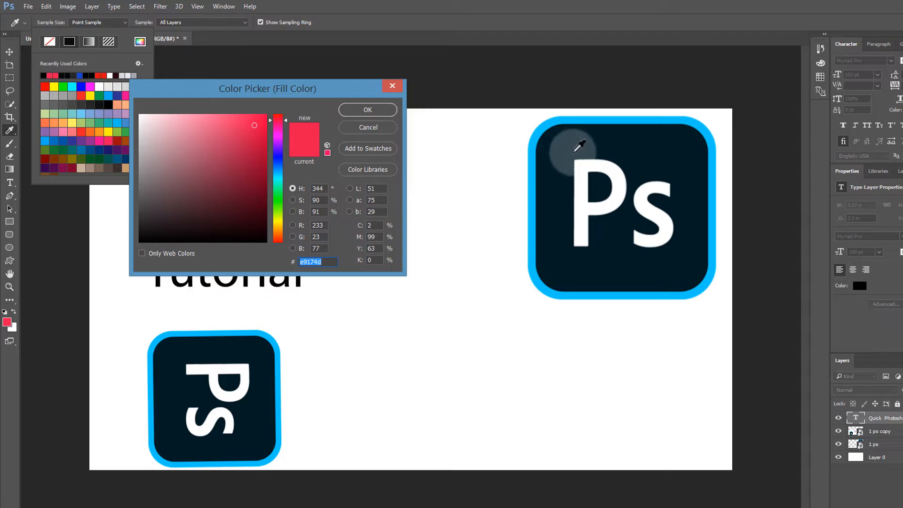
{"action": "left_click", "coordinate": [551, 120]}
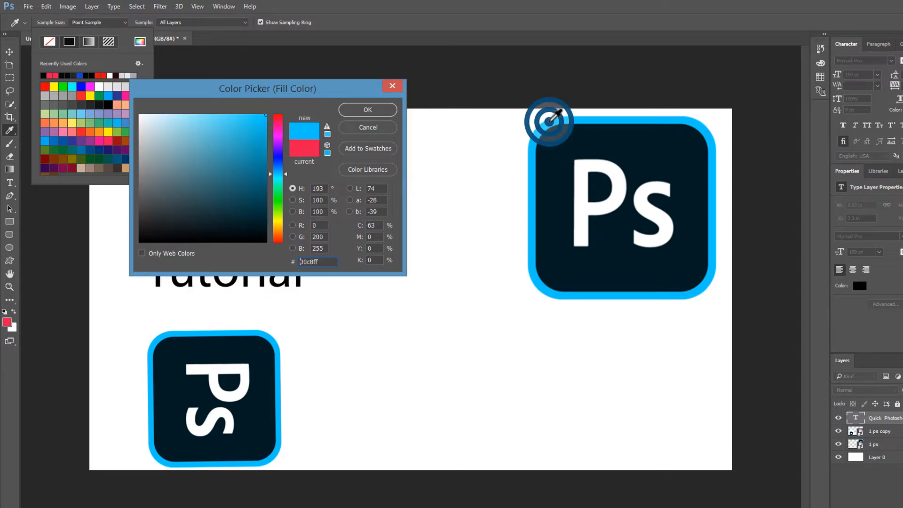
{"action": "left_click", "coordinate": [257, 204]}
{"action": "left_click", "coordinate": [254, 200]}
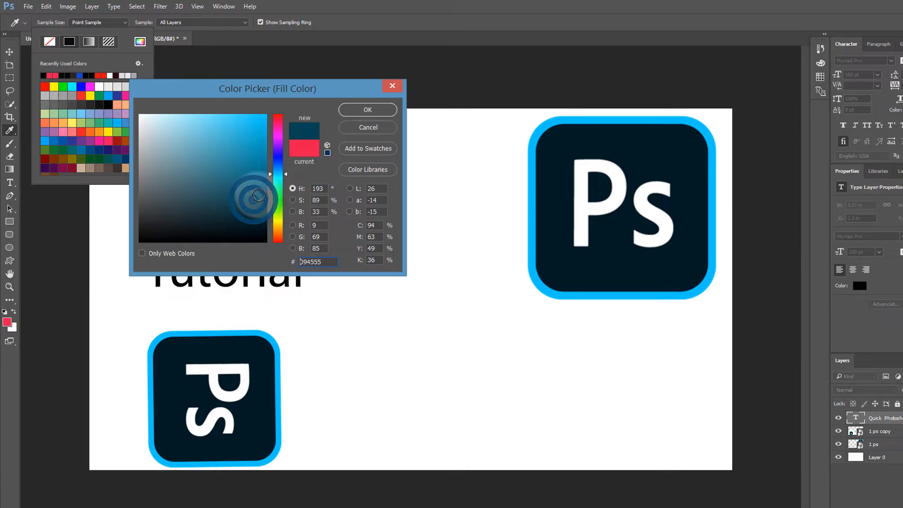
{"action": "left_click", "coordinate": [252, 194]}
{"action": "left_click", "coordinate": [360, 109]}
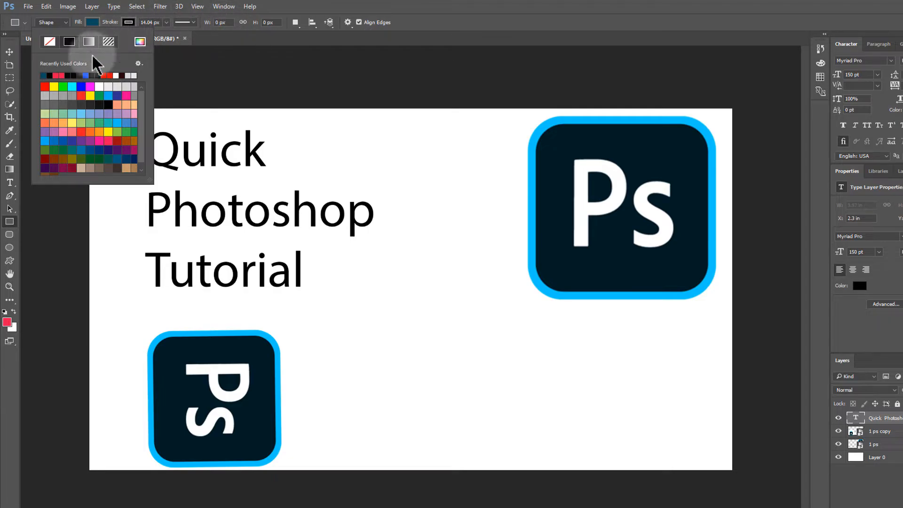
Set the stroke to none and draw a rectangle about 832 x 541 px over the title text.
{"action": "left_click", "coordinate": [128, 22]}
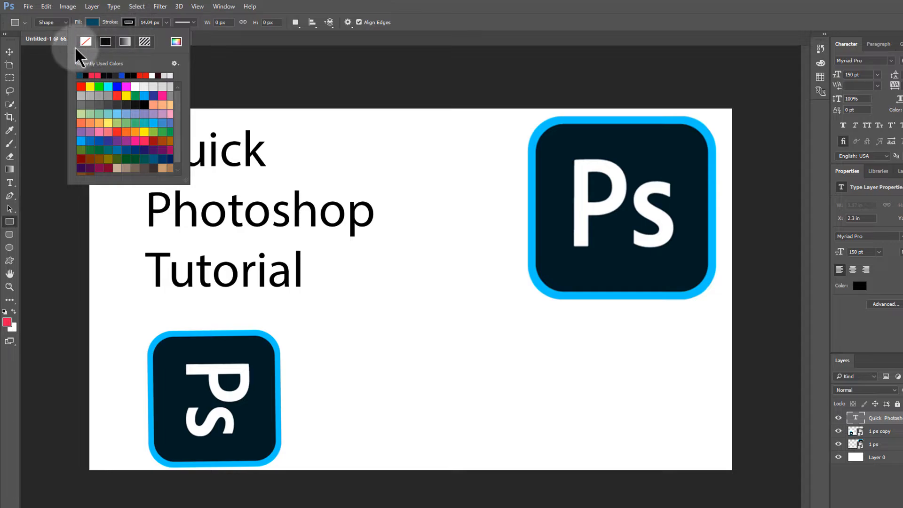
{"action": "left_click", "coordinate": [87, 42]}
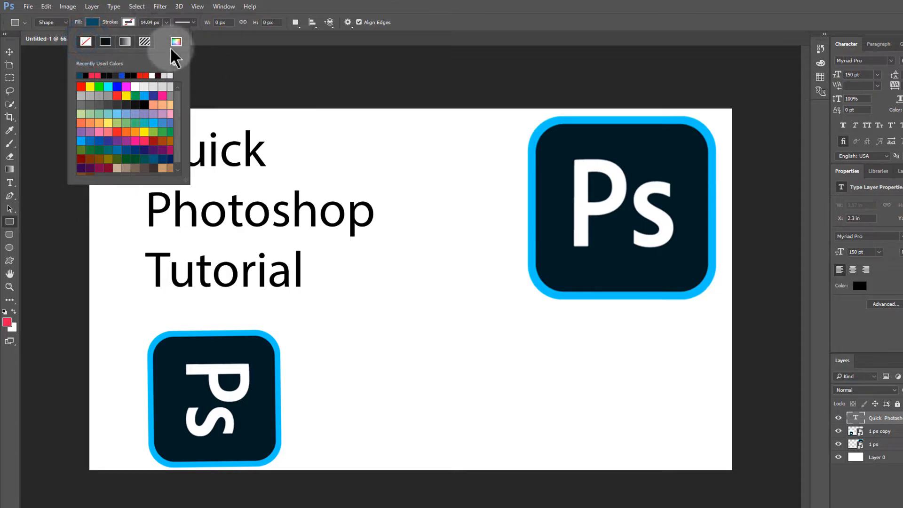
{"action": "left_click", "coordinate": [213, 40]}
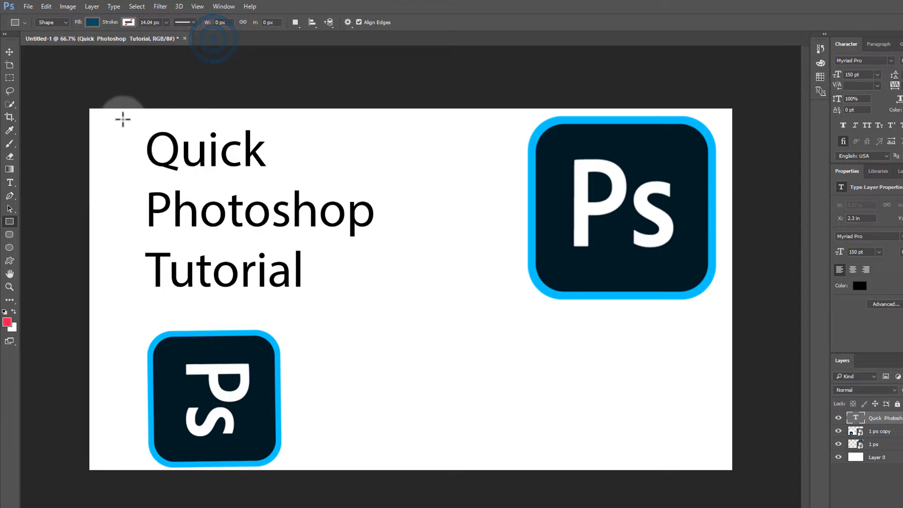
{"action": "mouse_move", "coordinate": [121, 122]}
{"action": "left_mouse_down"}
{"action": "mouse_move", "coordinate": [195, 143]}
{"action": "mouse_move", "coordinate": [400, 302]}
{"action": "left_mouse_up"}
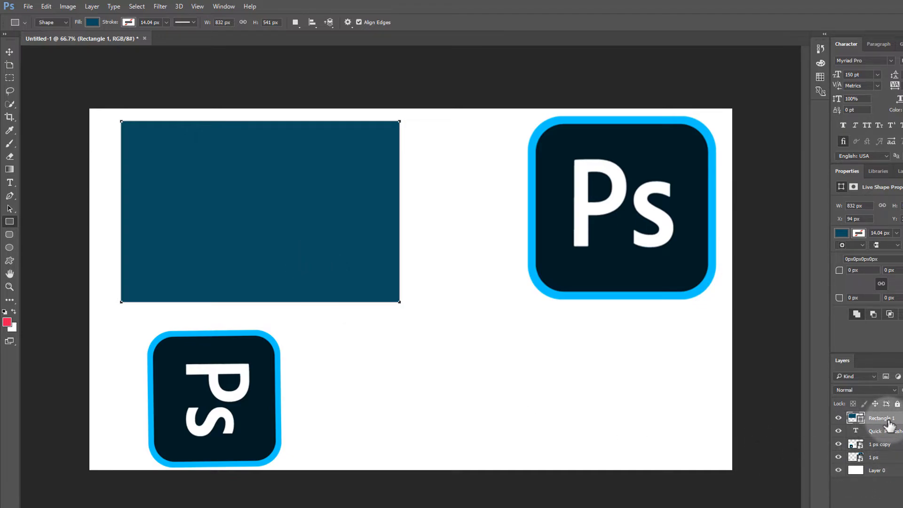
Move the blue rectangle's layer directly beneath the title's text layer and select the title on the canvas.
{"action": "left_click_drag", "start_coordinate": [884, 426], "coordinate": [887, 436]}
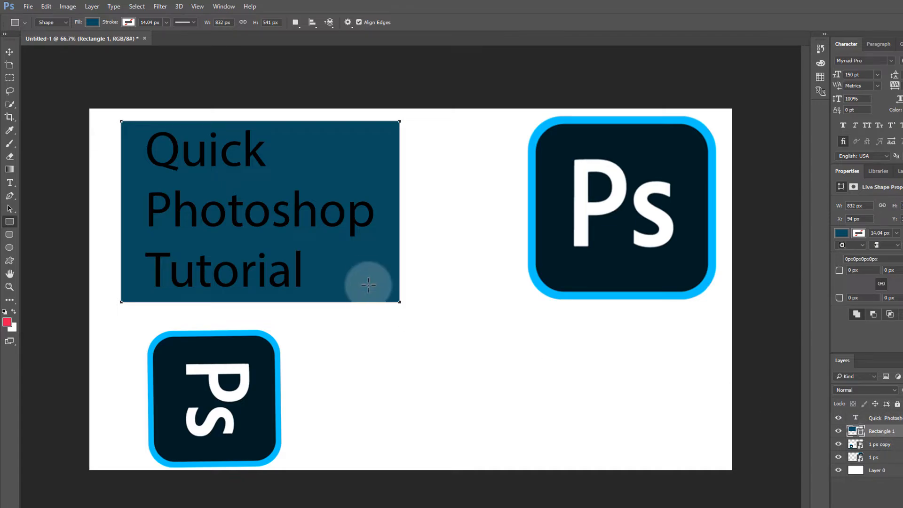
{"action": "left_click", "coordinate": [9, 53]}
{"action": "left_click", "coordinate": [215, 217]}
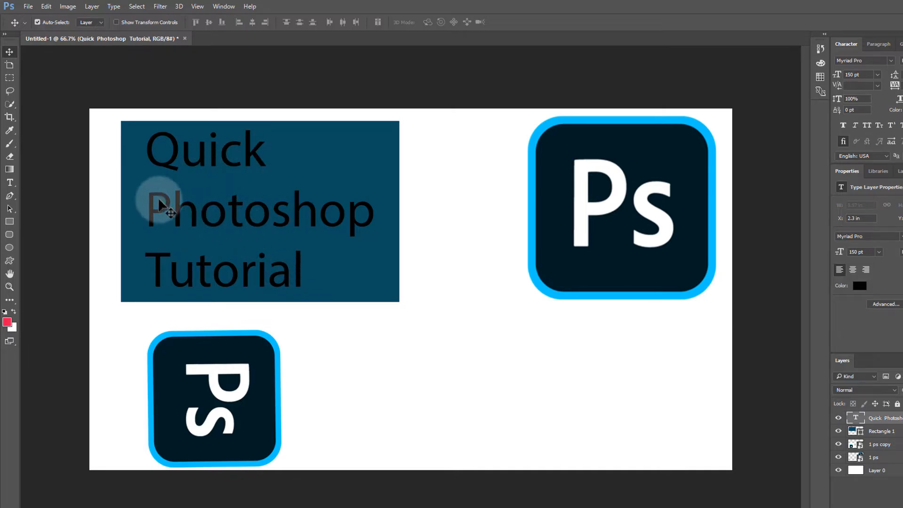
{"action": "left_click", "coordinate": [10, 183]}
{"action": "left_click", "coordinate": [201, 214]}
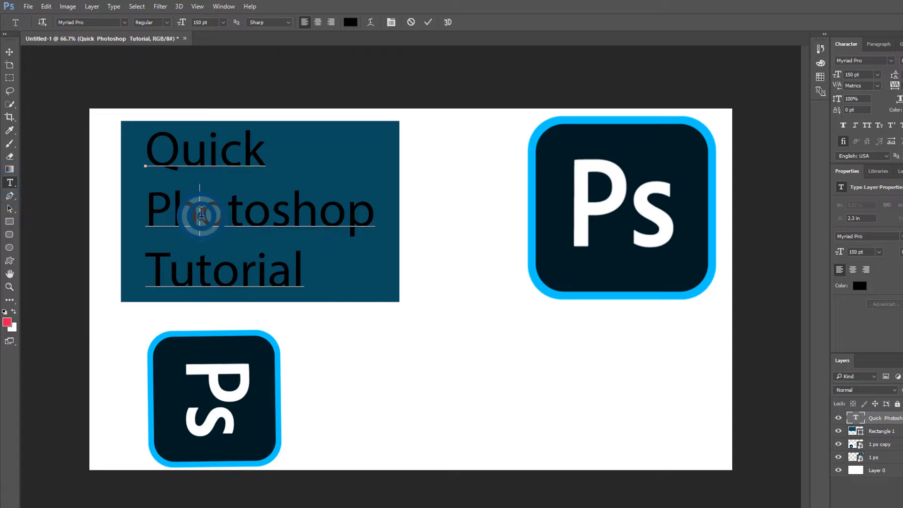
{"action": "double_click", "coordinate": [201, 214]}
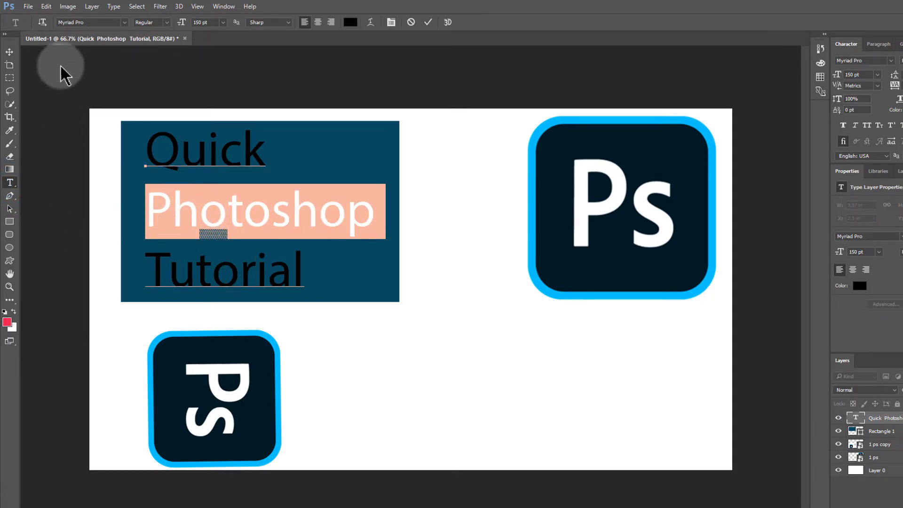
{"action": "left_click", "coordinate": [11, 52]}
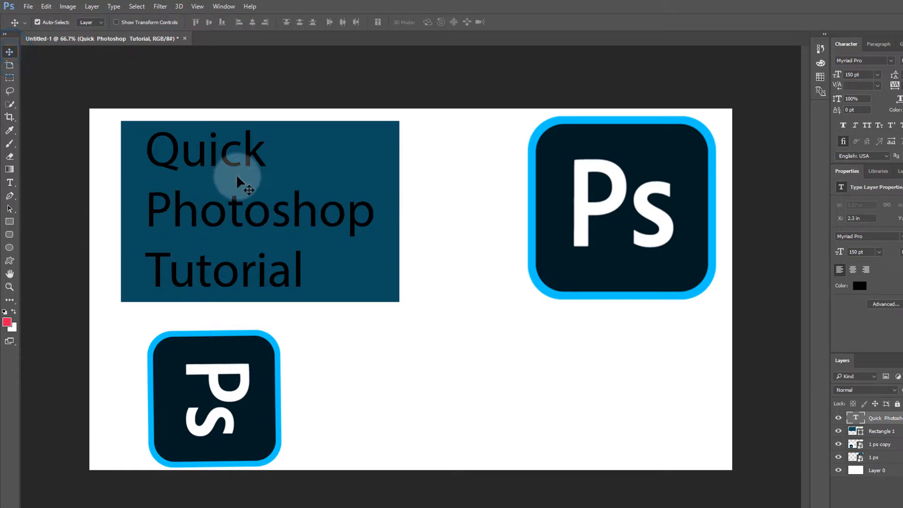
Recolor the whole title text, trying the logo's blue border color before choosing white (ffffff) sampled from the large logo's Ps lettering.
{"action": "left_click", "coordinate": [176, 207]}
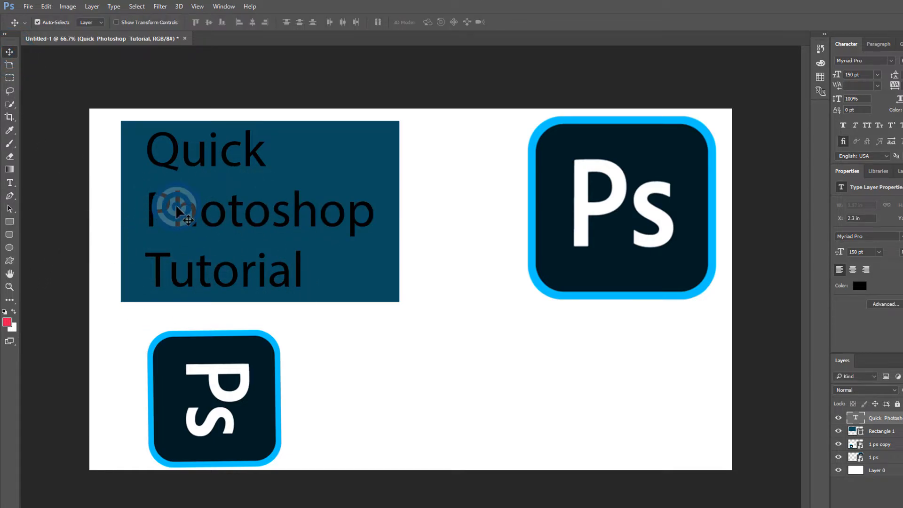
{"action": "left_click", "coordinate": [9, 183]}
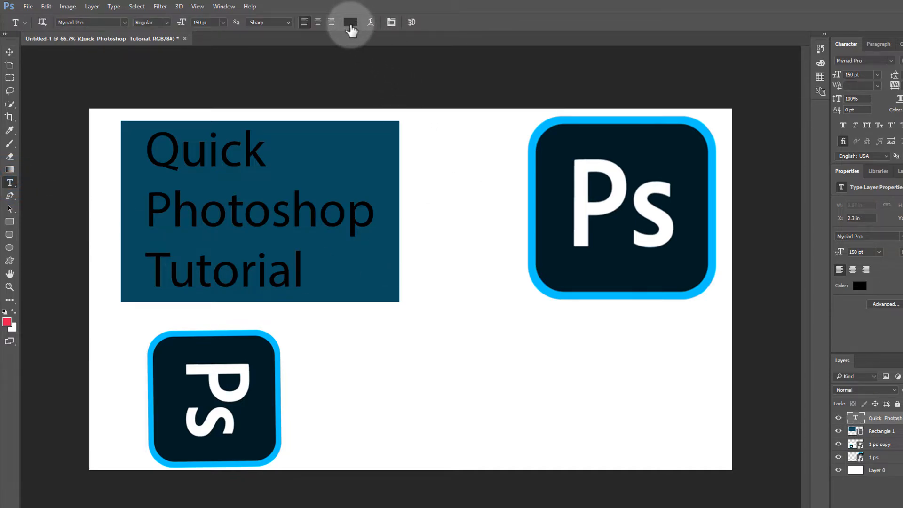
{"action": "left_click", "coordinate": [350, 22]}
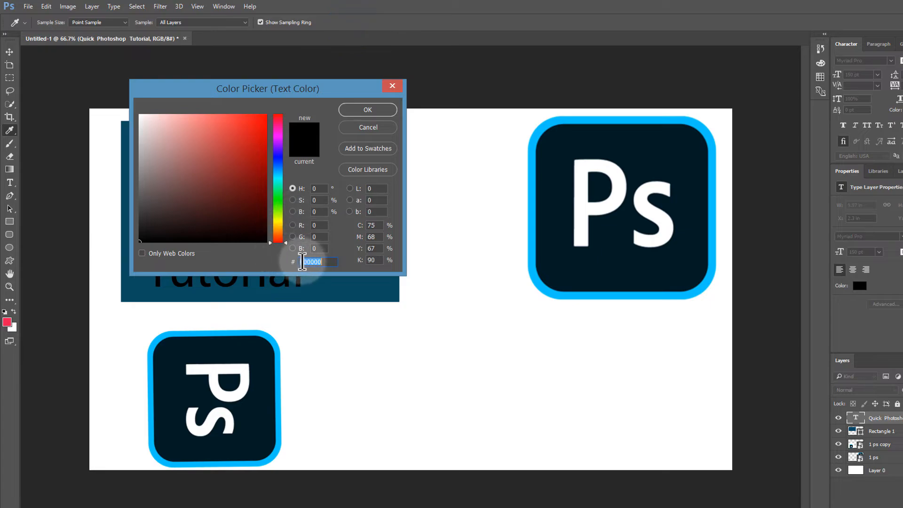
{"action": "double_click", "coordinate": [315, 262]}
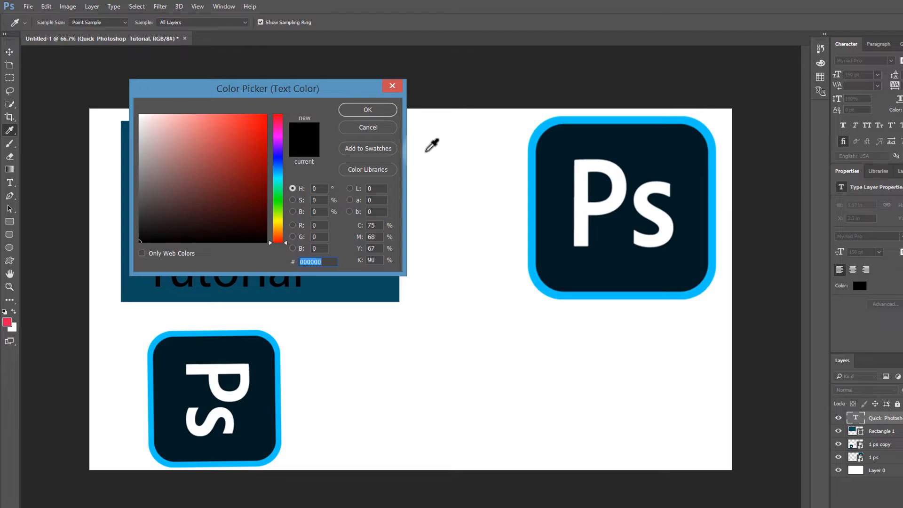
{"action": "left_click", "coordinate": [432, 148]}
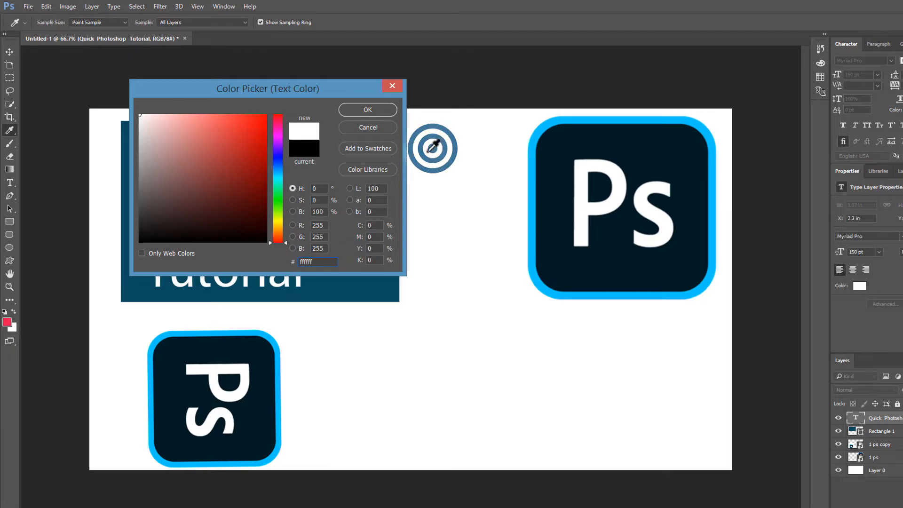
{"action": "left_click_drag", "start_coordinate": [322, 91], "coordinate": [329, 27]}
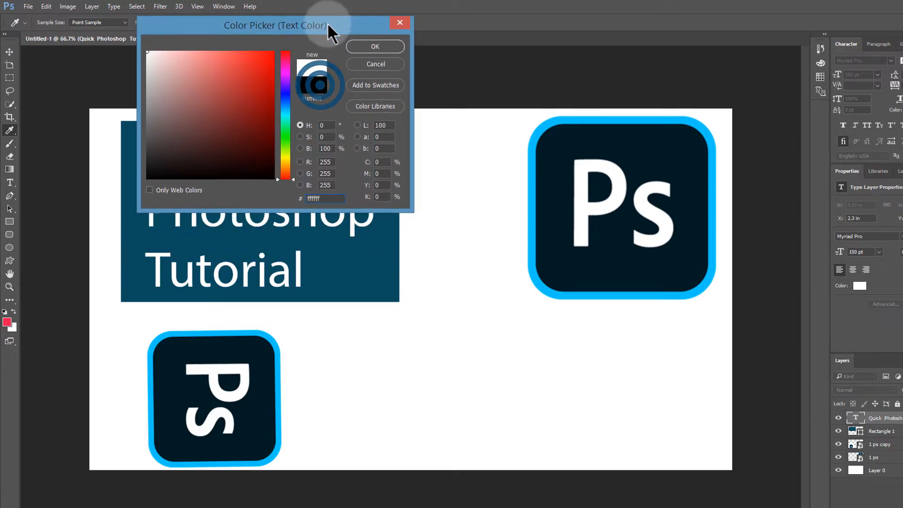
{"action": "left_click", "coordinate": [466, 155]}
{"action": "left_click", "coordinate": [535, 138]}
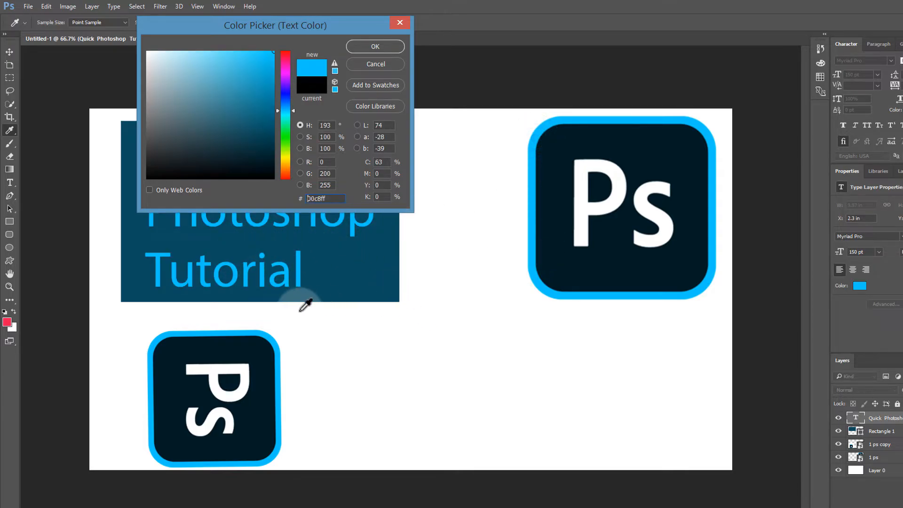
{"action": "left_click_drag", "start_coordinate": [286, 27], "coordinate": [388, 93]}
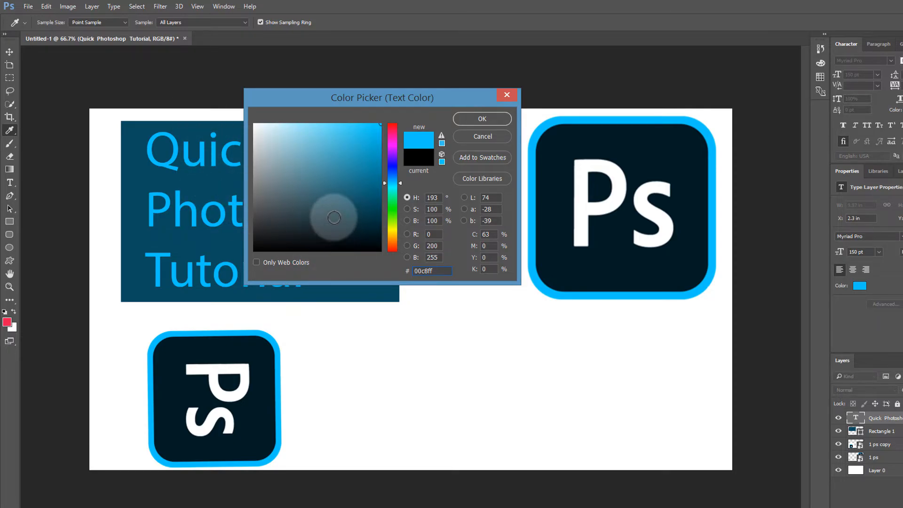
{"action": "left_click", "coordinate": [585, 178]}
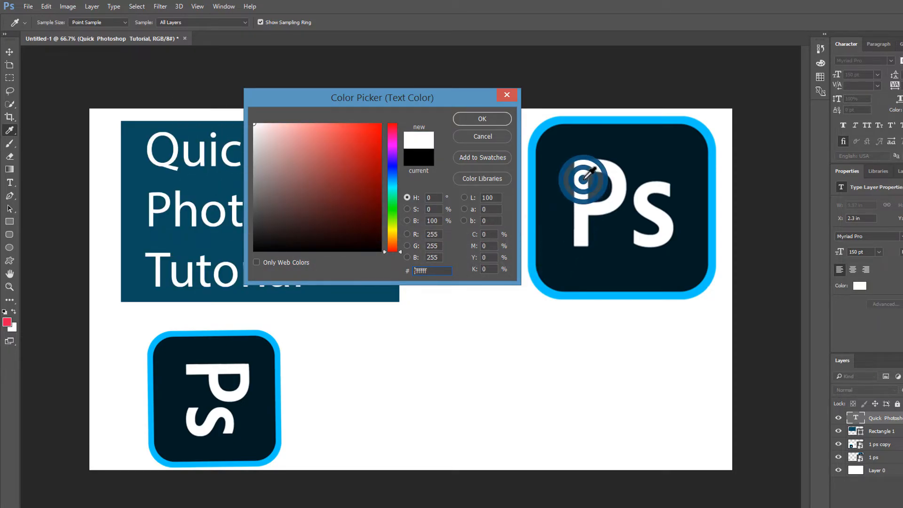
{"action": "left_click", "coordinate": [472, 120]}
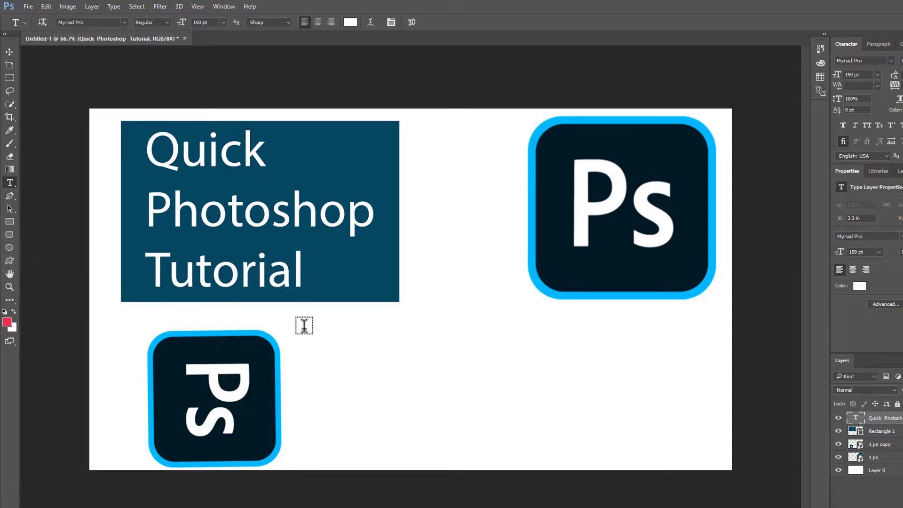
Draw a black-filled rectangle about 1204 x 389 px without a stroke in the empty area beside the small rotated Ps logo.
{"action": "left_click", "coordinate": [9, 221]}
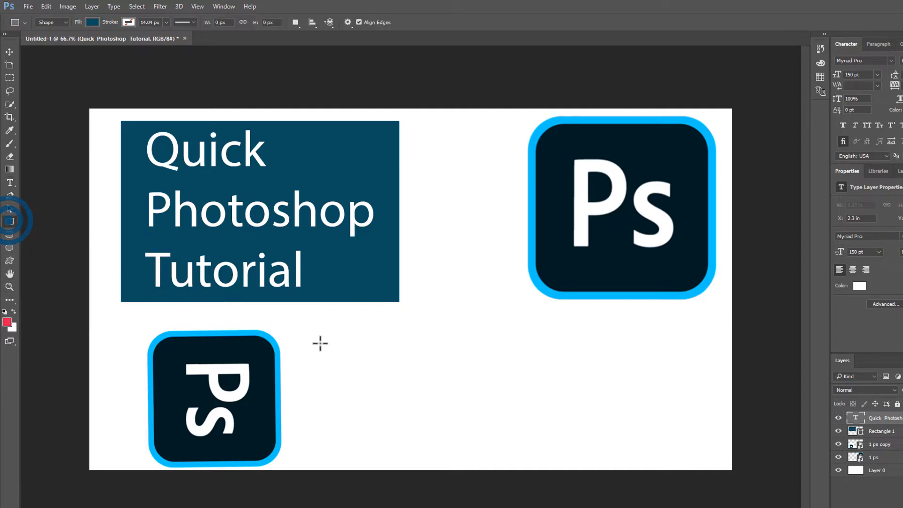
{"action": "left_click", "coordinate": [95, 21]}
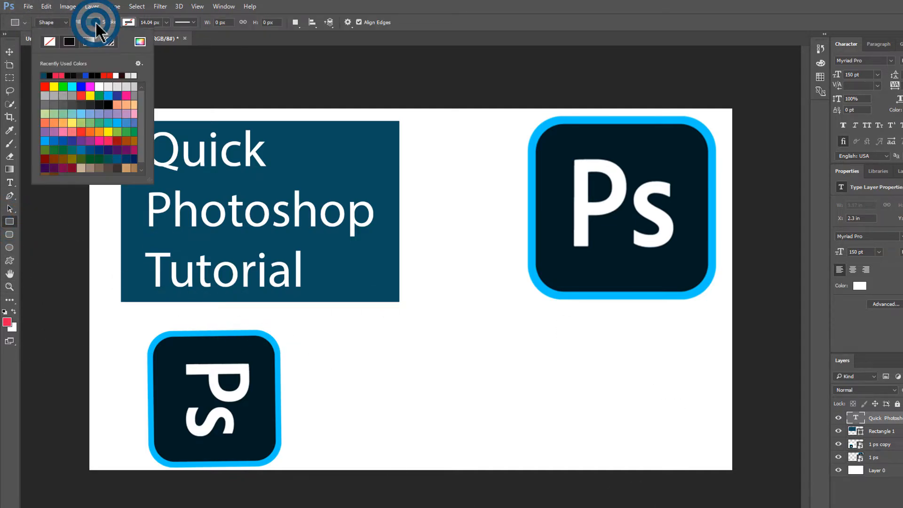
{"action": "left_click", "coordinate": [69, 41]}
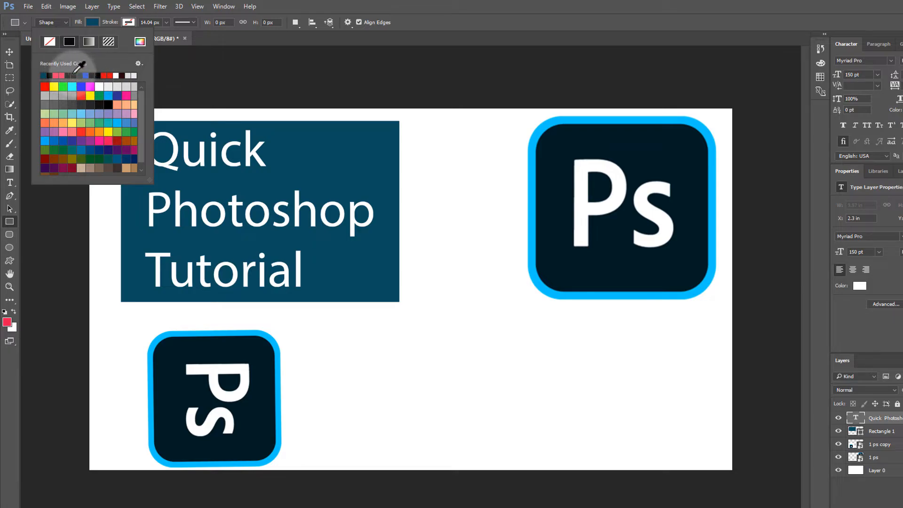
{"action": "left_click", "coordinate": [71, 74]}
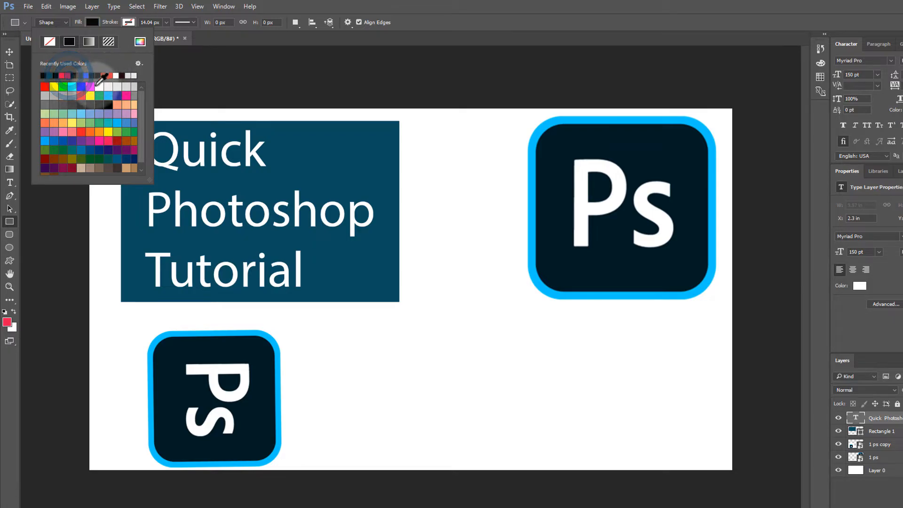
{"action": "left_click", "coordinate": [276, 7]}
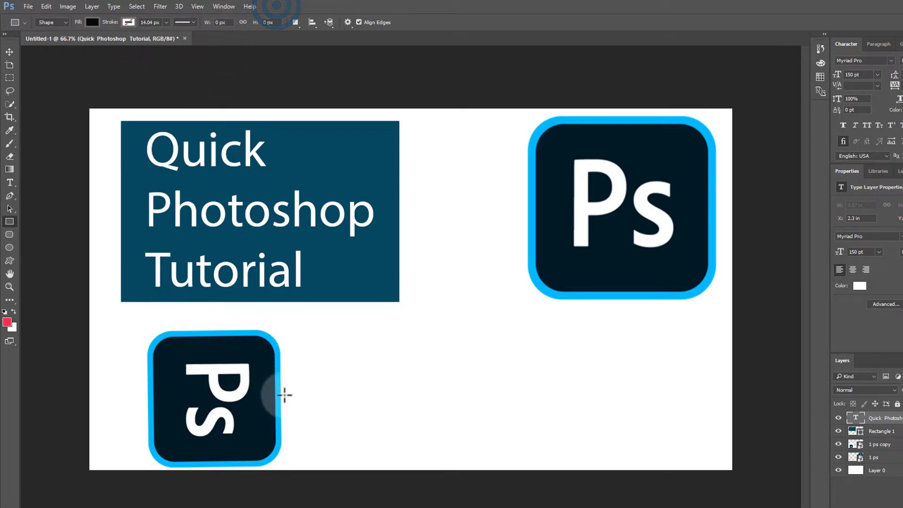
{"action": "left_click_drag", "start_coordinate": [312, 338], "coordinate": [715, 468]}
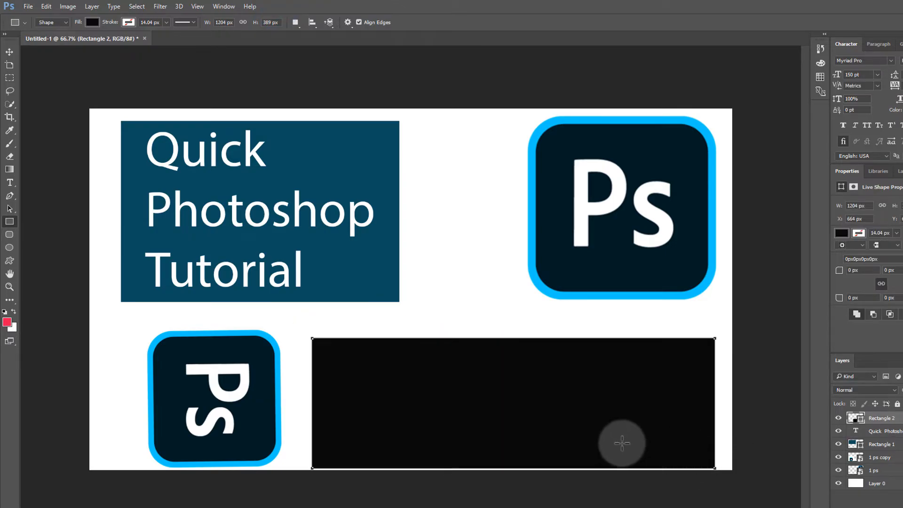
Toggle the visibility of the black rectangle's layer and leave it hidden.
{"action": "left_click", "coordinate": [10, 51]}
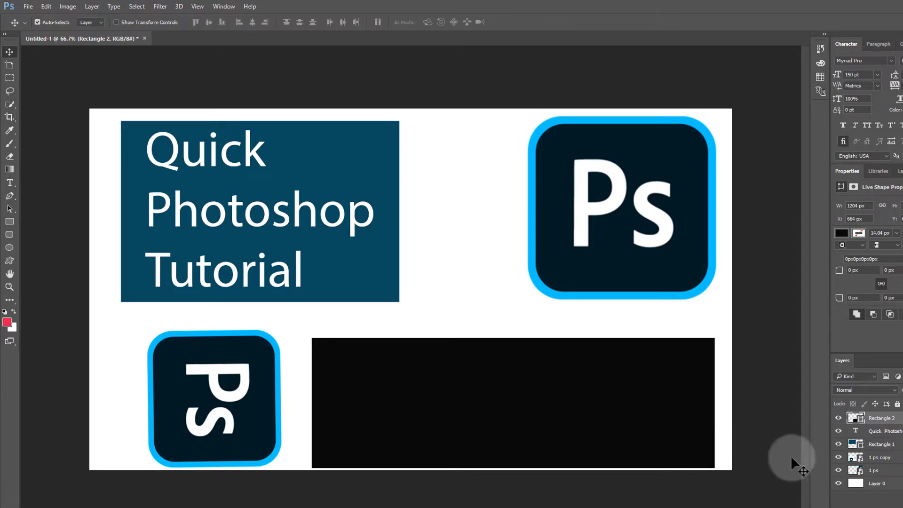
{"action": "left_click", "coordinate": [838, 418]}
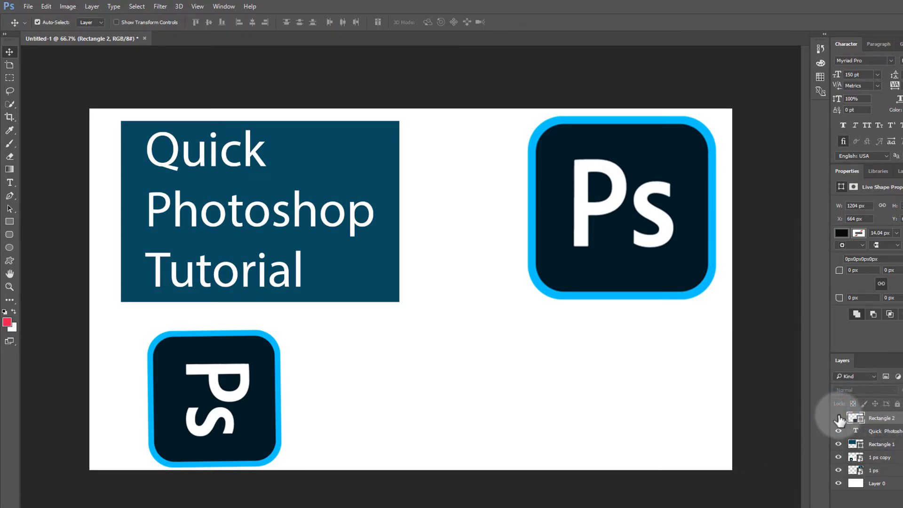
{"action": "left_click", "coordinate": [838, 418]}
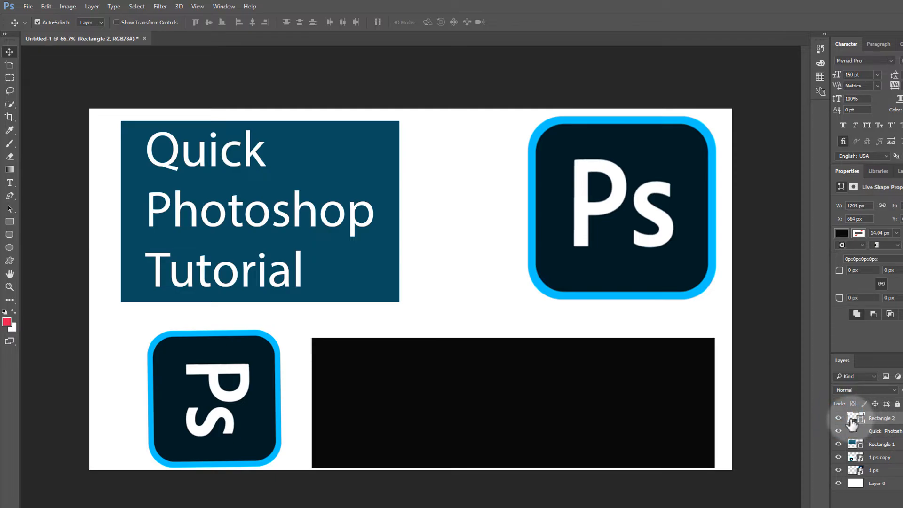
{"action": "left_click", "coordinate": [839, 419]}
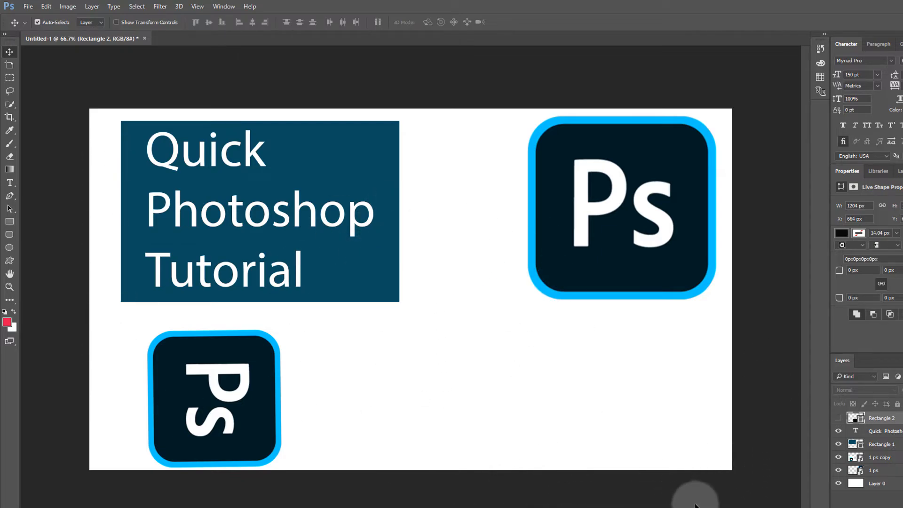
Select the white background layer and switch the workspace to Essentials (Default) to get the full set of tools.
{"action": "left_click", "coordinate": [878, 484]}
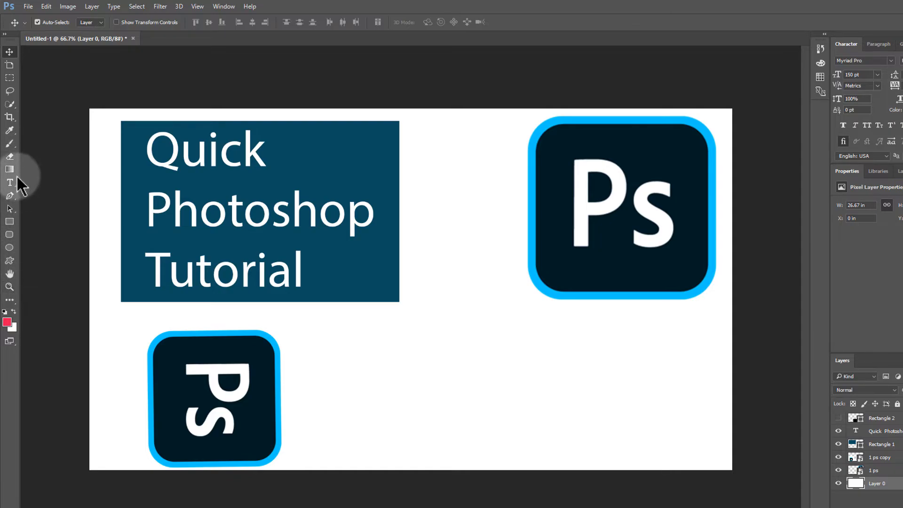
{"action": "left_click", "coordinate": [10, 156]}
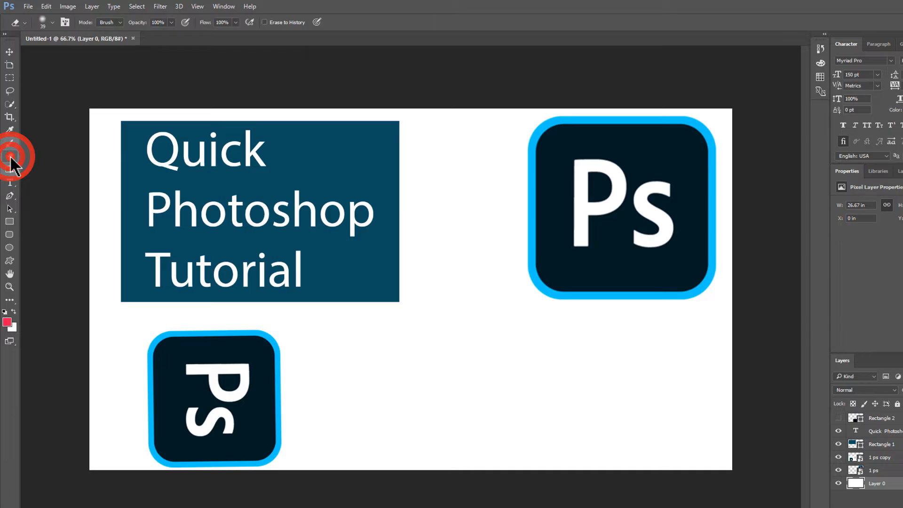
{"action": "left_click", "coordinate": [10, 169]}
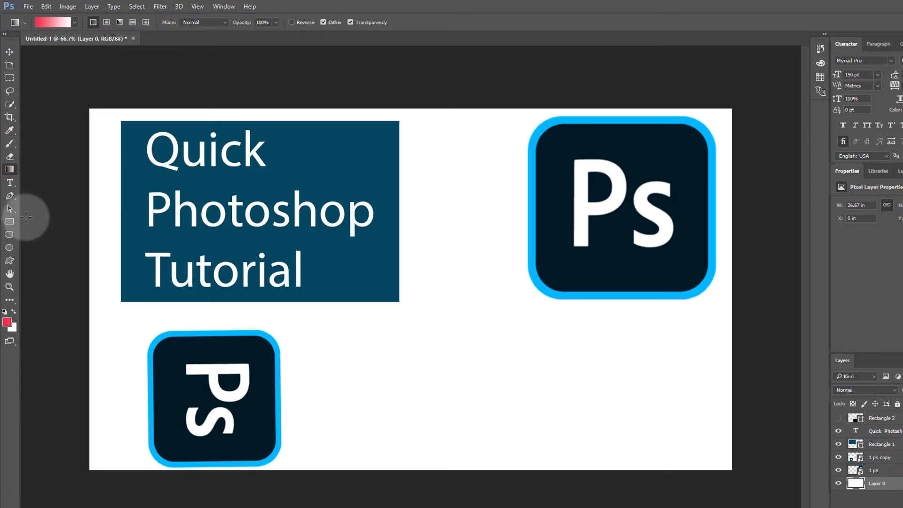
{"action": "left_click", "coordinate": [223, 7]}
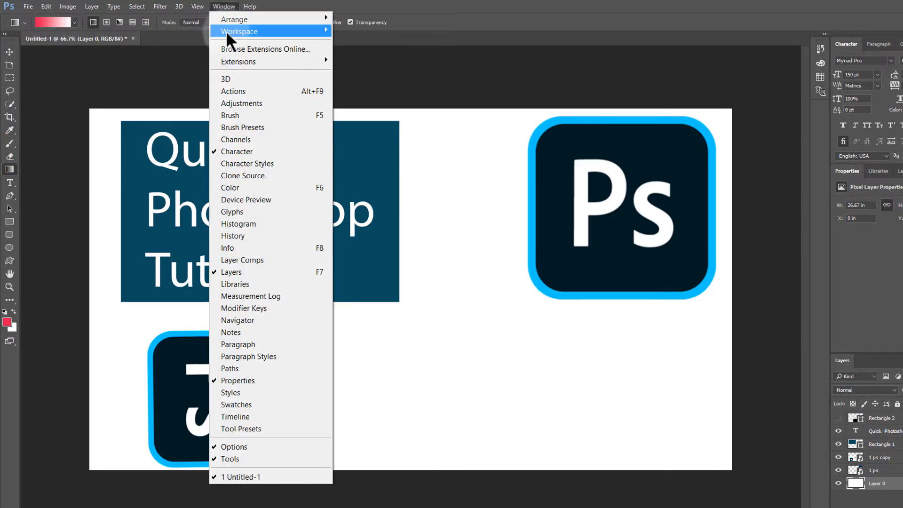
{"action": "mouse_move", "coordinate": [240, 31]}
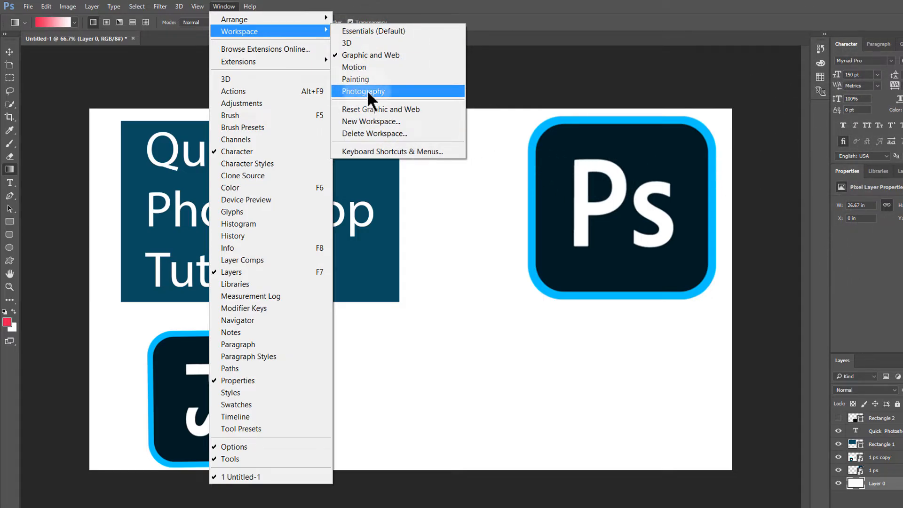
{"action": "left_click", "coordinate": [374, 34]}
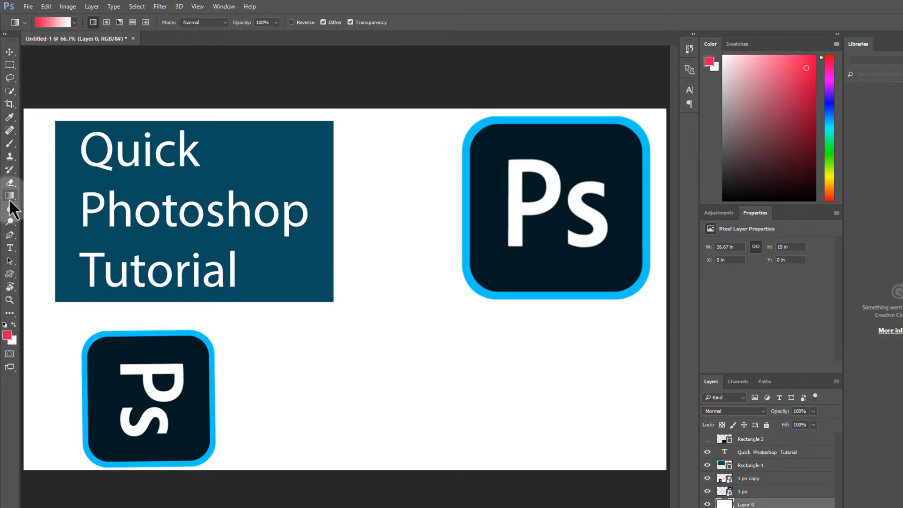
{"action": "left_click", "coordinate": [228, 7]}
{"action": "mouse_move", "coordinate": [261, 32]}
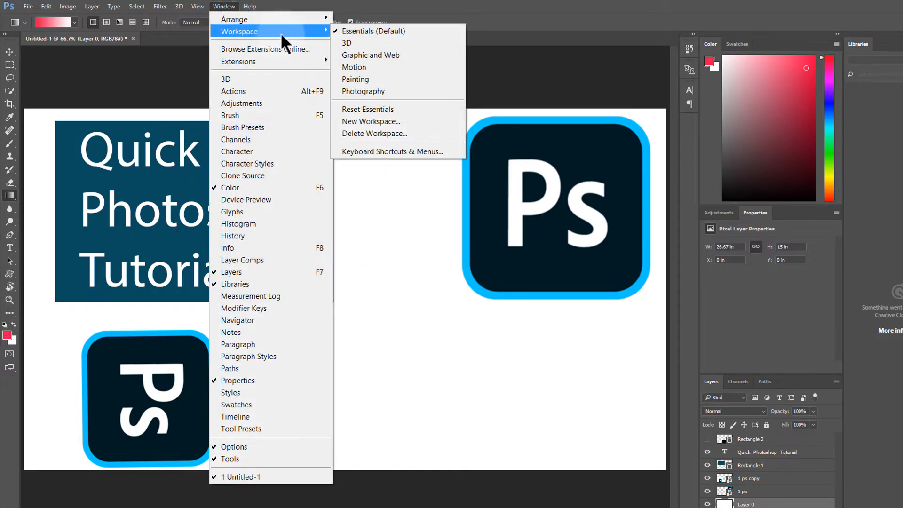
{"action": "left_click", "coordinate": [72, 76]}
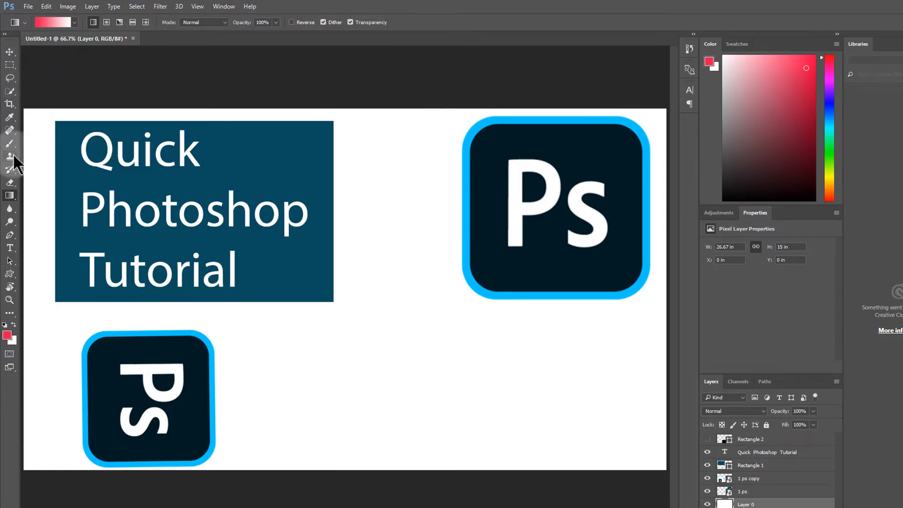
Fill the white background layer with the red foreground color using the Paint Bucket tool.
{"action": "right_click", "coordinate": [10, 196]}
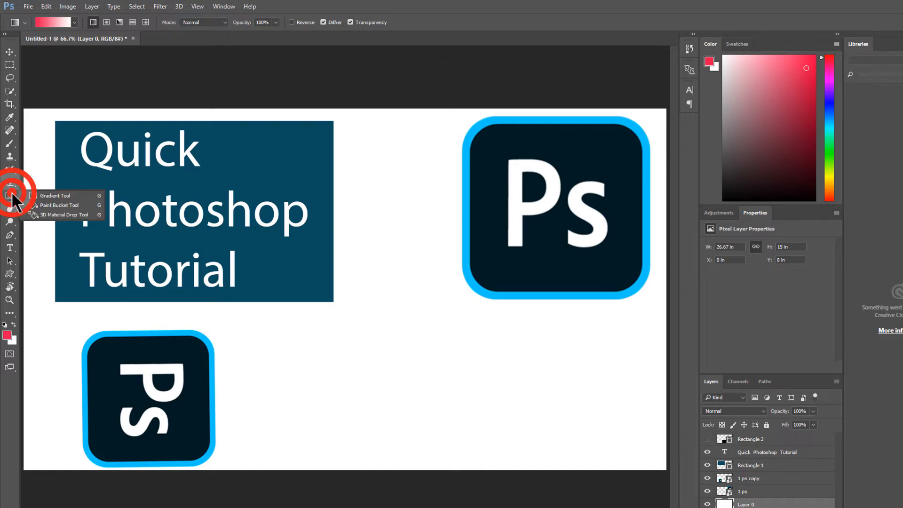
{"action": "left_click", "coordinate": [58, 206]}
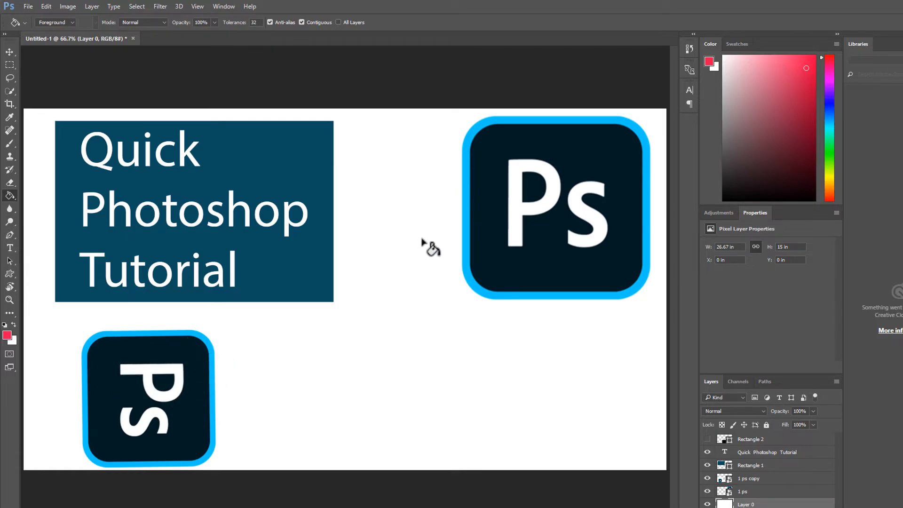
{"action": "left_click", "coordinate": [764, 504]}
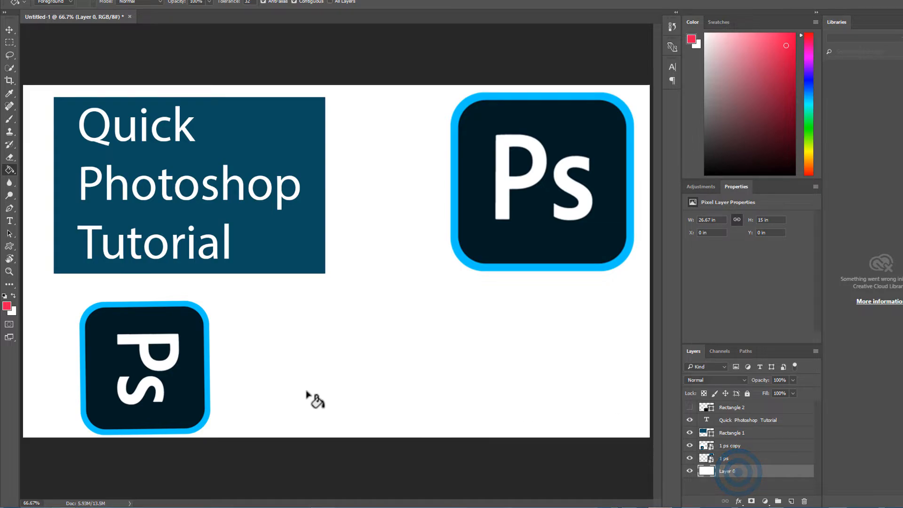
{"action": "left_click", "coordinate": [735, 473]}
{"action": "left_click", "coordinate": [234, 304]}
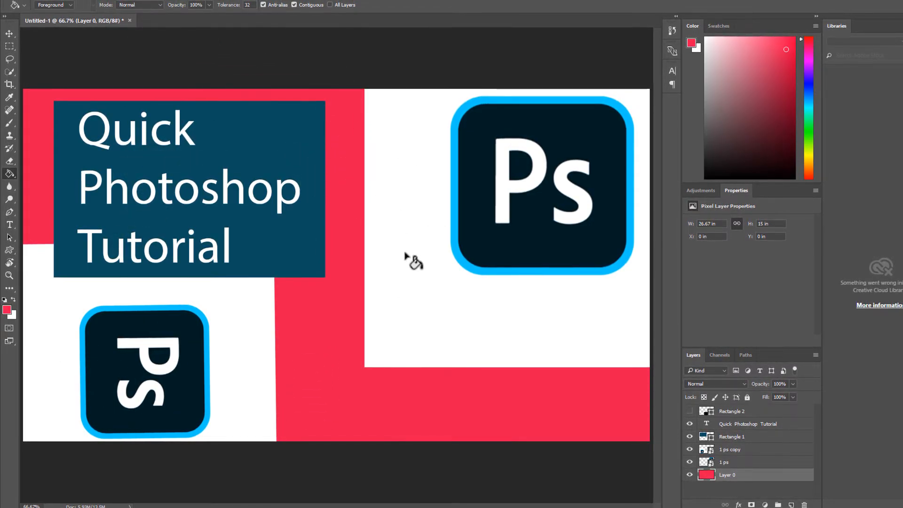
{"action": "left_click", "coordinate": [409, 120]}
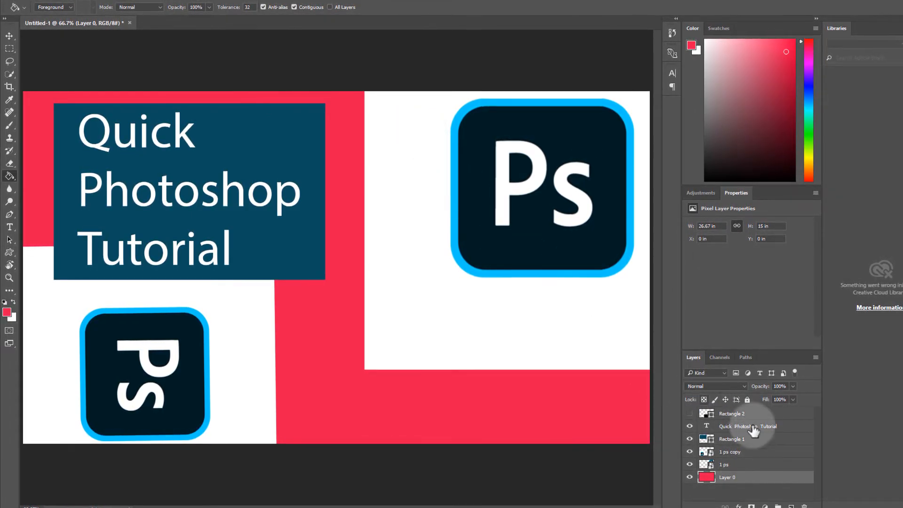
Toggle the visibility of the title, blue rectangle and large Ps logo layers off and on to identify the layer covering the background.
{"action": "left_click", "coordinate": [735, 427]}
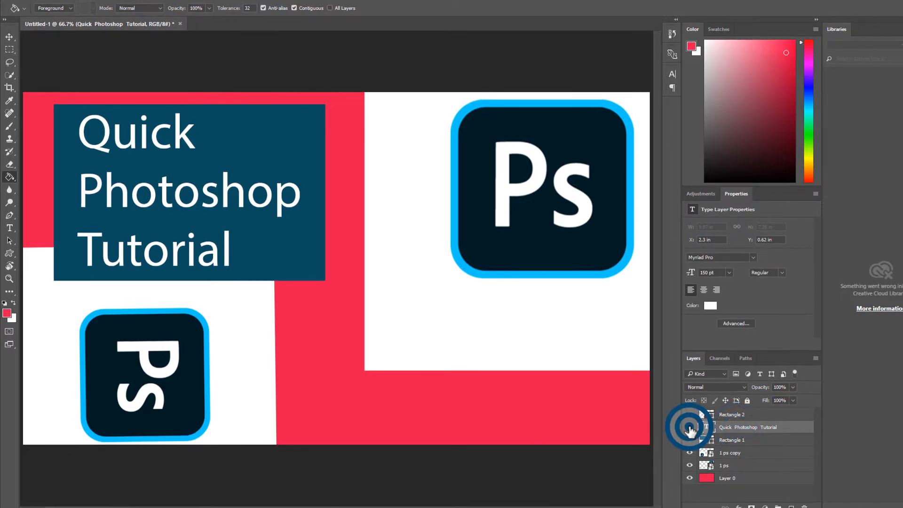
{"action": "left_click", "coordinate": [689, 428]}
{"action": "left_click", "coordinate": [690, 427]}
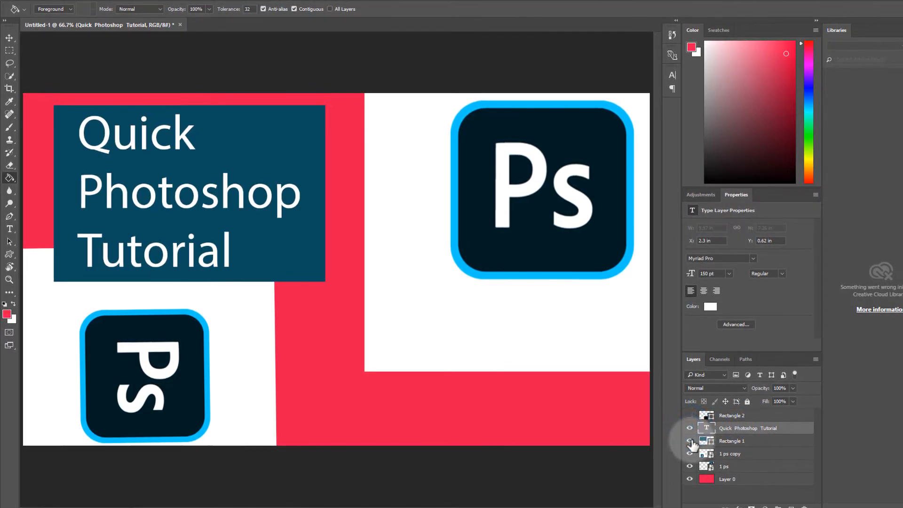
{"action": "left_click", "coordinate": [689, 441]}
{"action": "left_click", "coordinate": [690, 442]}
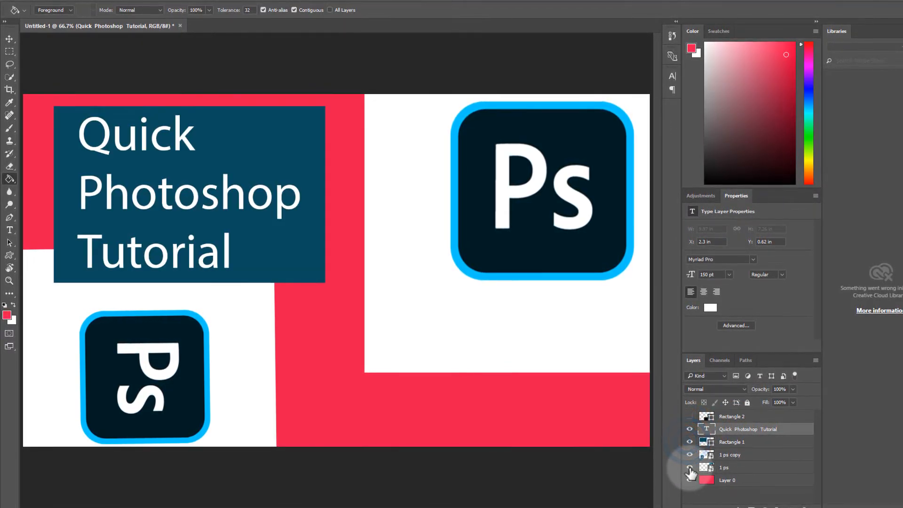
{"action": "left_click", "coordinate": [689, 468]}
{"action": "left_click", "coordinate": [689, 469]}
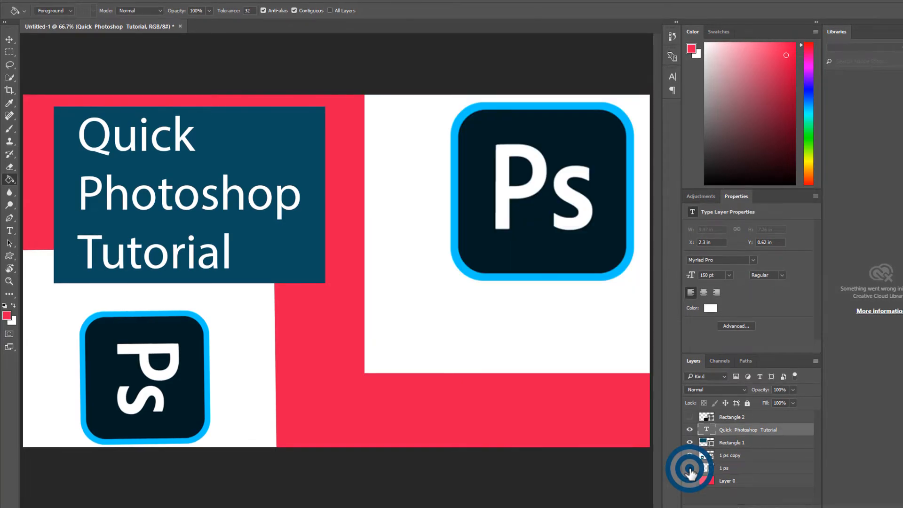
Rasterize the large Ps logo's layer and fill its white surround and remaining transparent area with the red foreground color.
{"action": "left_click", "coordinate": [721, 469]}
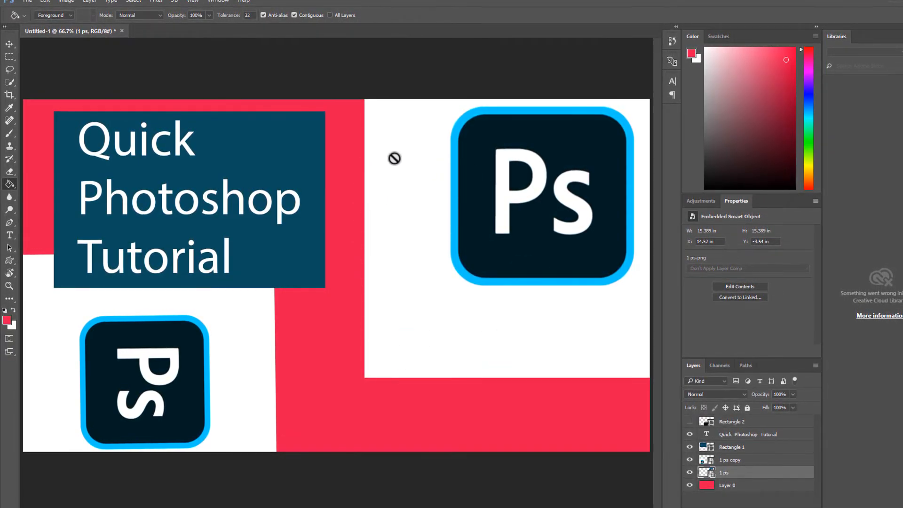
{"action": "left_click", "coordinate": [407, 188]}
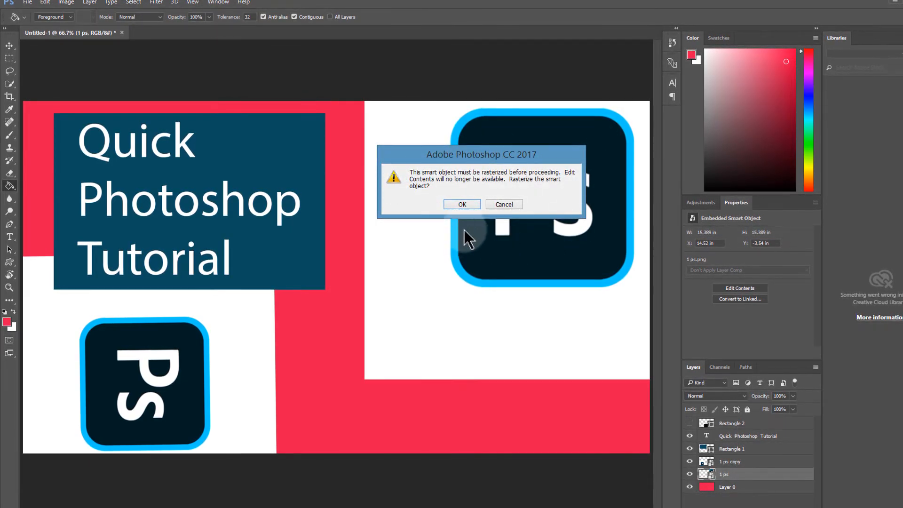
{"action": "left_click", "coordinate": [462, 204]}
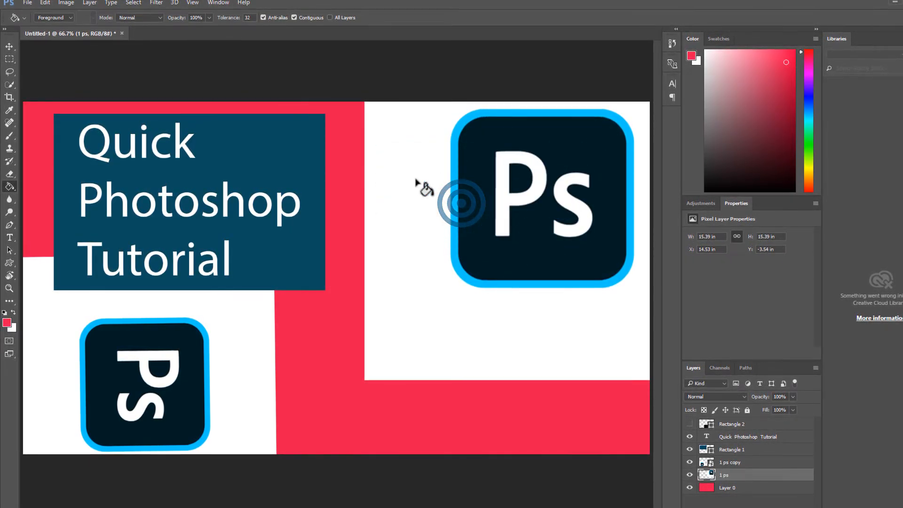
{"action": "left_click", "coordinate": [389, 161]}
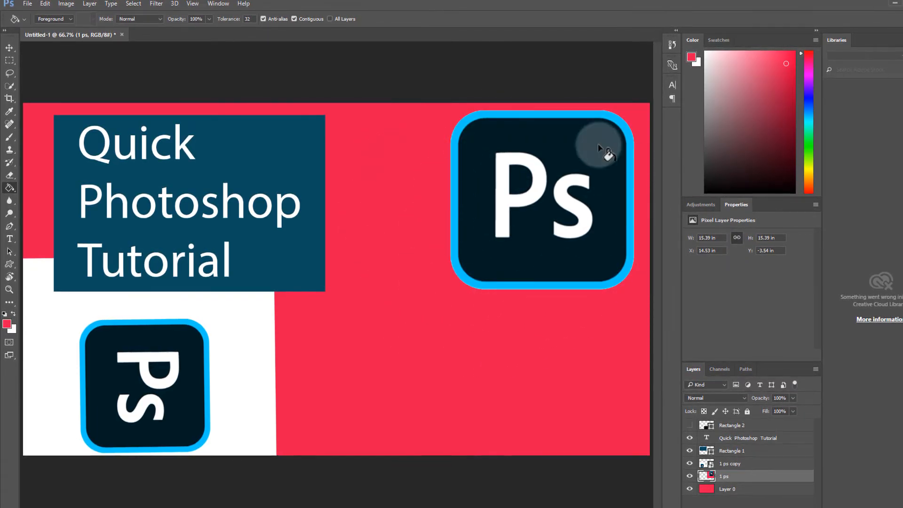
{"action": "left_click", "coordinate": [38, 318]}
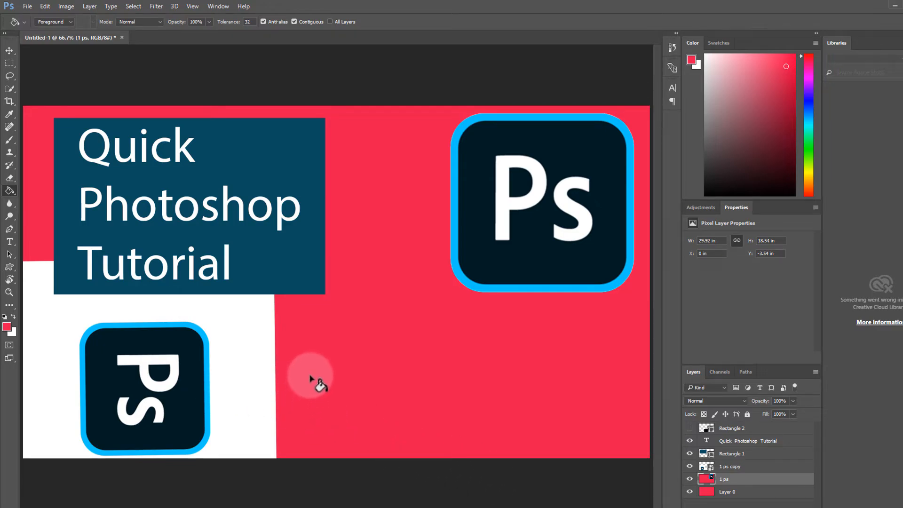
Change the font of the Quick Photoshop Tutorial title to Linux Libertine G.
{"action": "left_click", "coordinate": [10, 241]}
{"action": "left_click", "coordinate": [146, 193]}
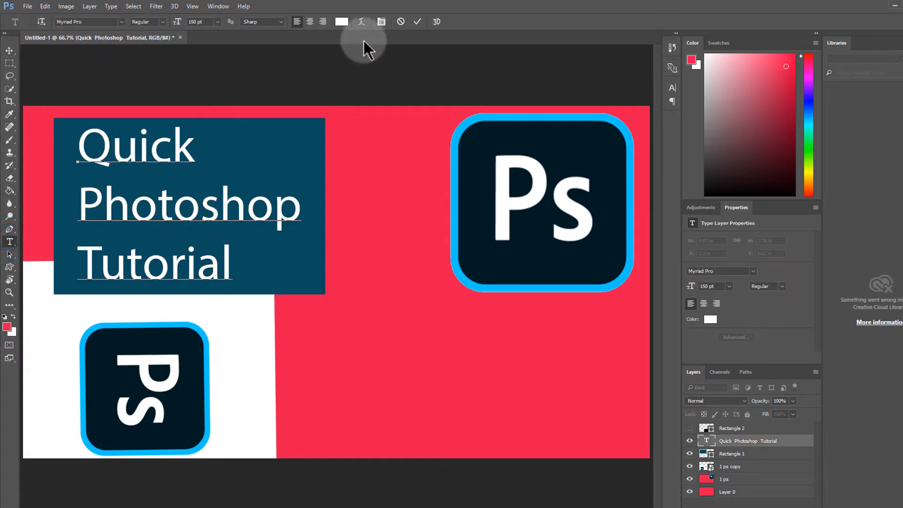
{"action": "left_click", "coordinate": [418, 22]}
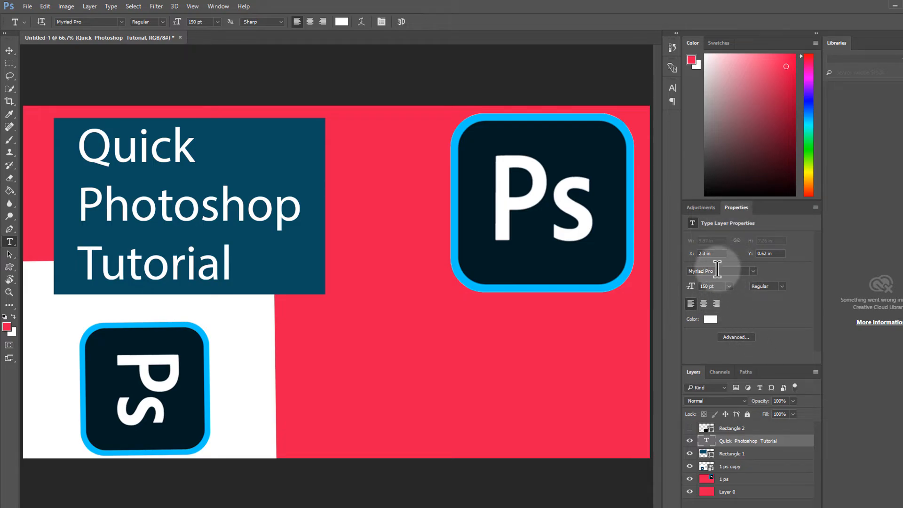
{"action": "left_click", "coordinate": [754, 271]}
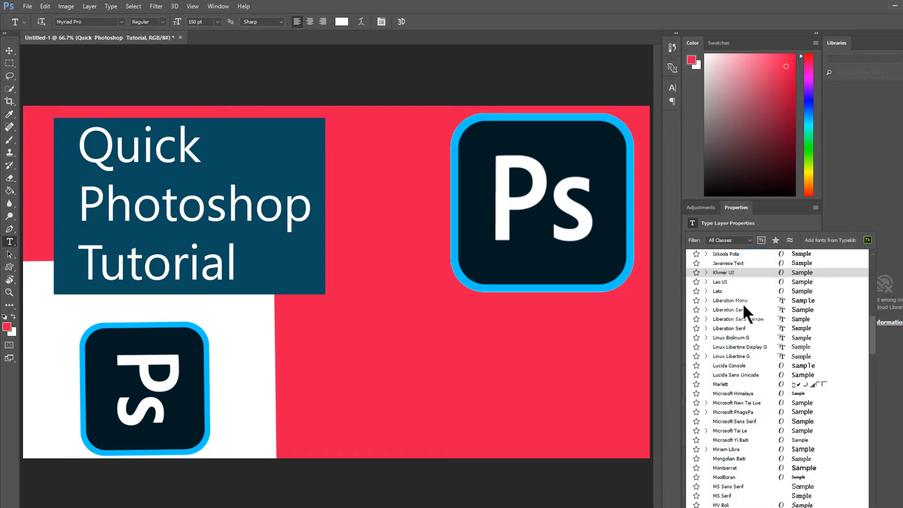
{"action": "left_click", "coordinate": [730, 356]}
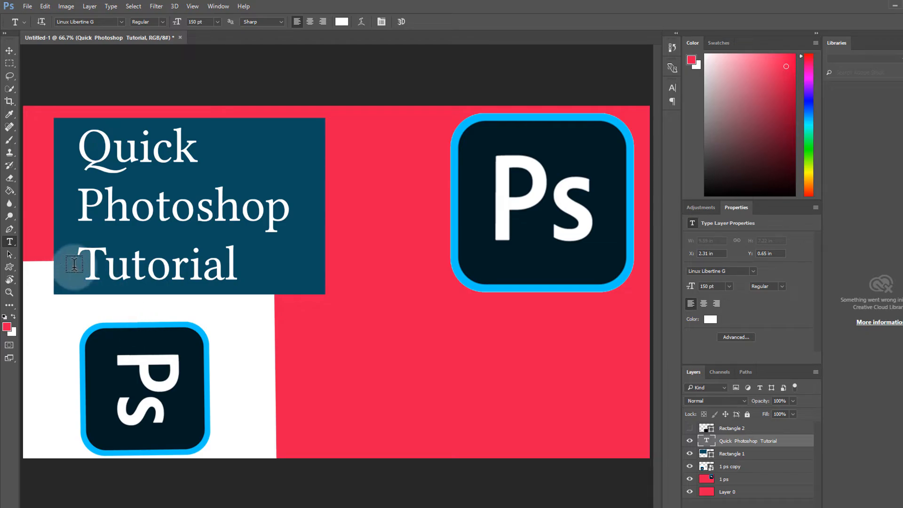
Open the Export As settings for the document and move the dialog clear of the artwork.
{"action": "left_click", "coordinate": [26, 7]}
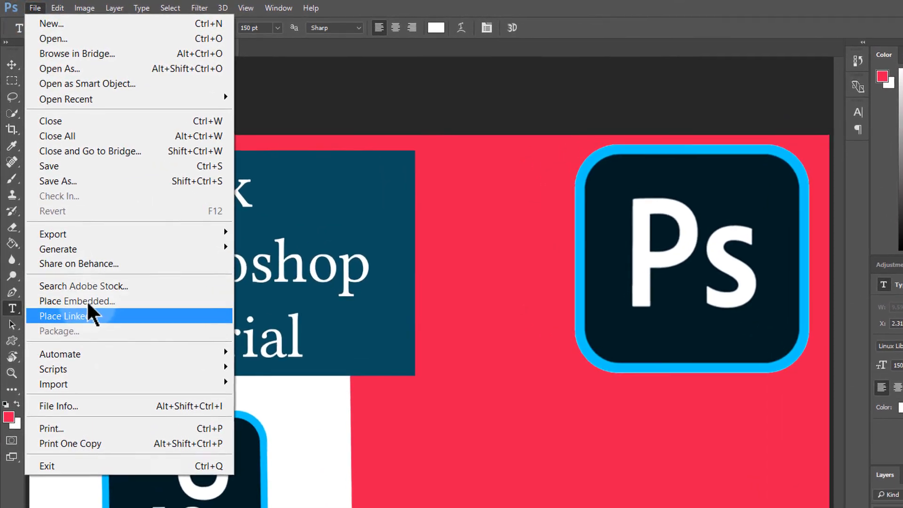
{"action": "mouse_move", "coordinate": [89, 221]}
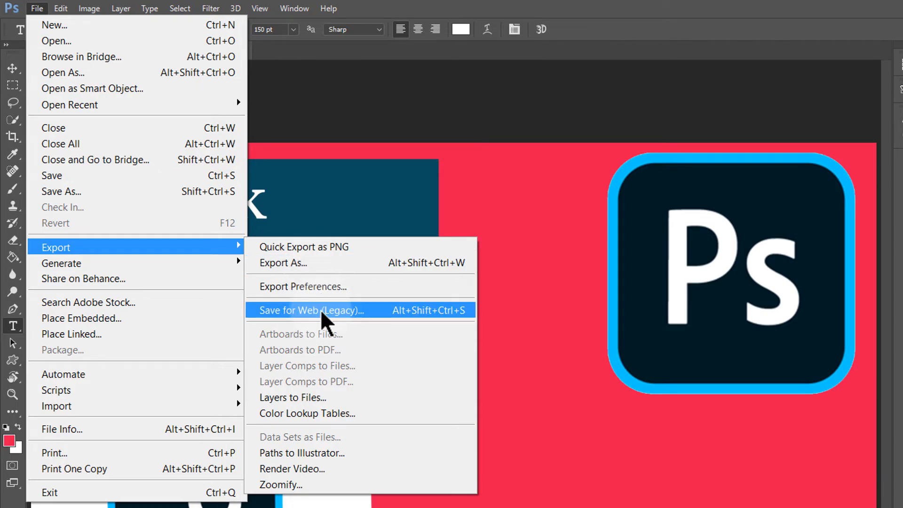
{"action": "left_click", "coordinate": [296, 263]}
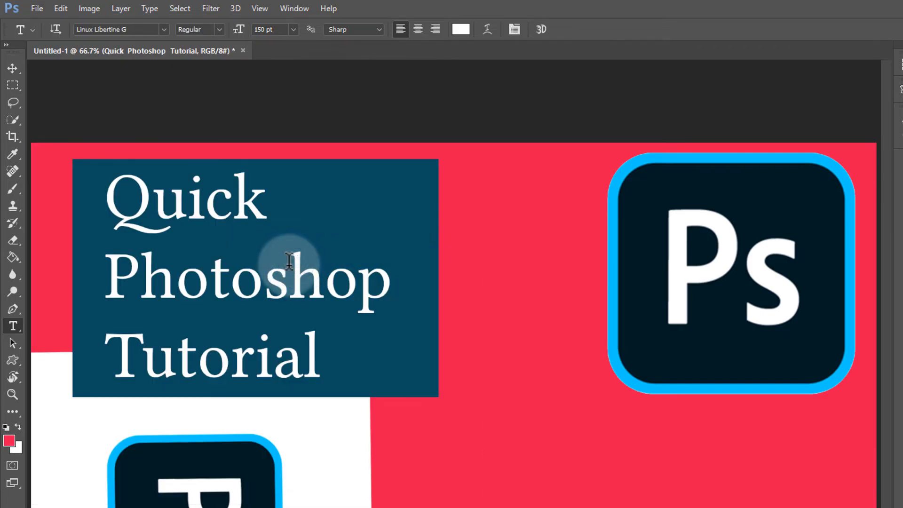
{"action": "key", "text": "v"}
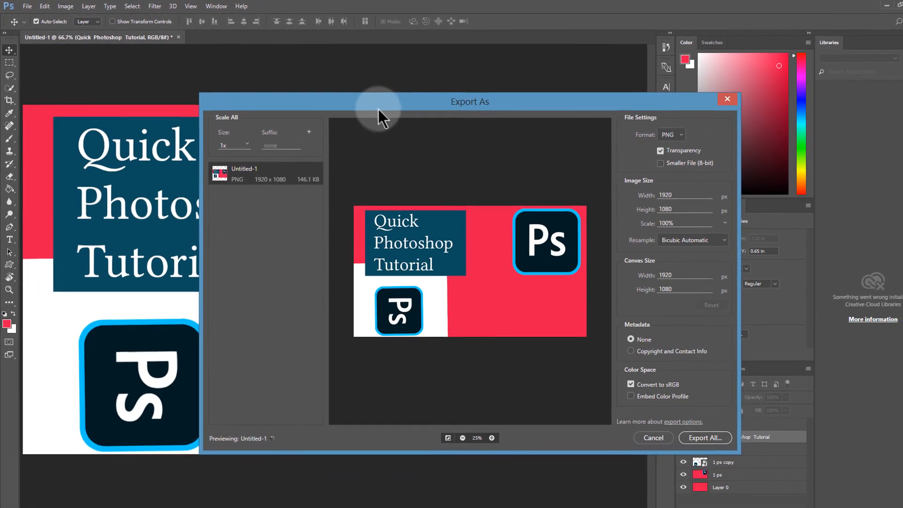
{"action": "left_click_drag", "start_coordinate": [378, 109], "coordinate": [159, 84]}
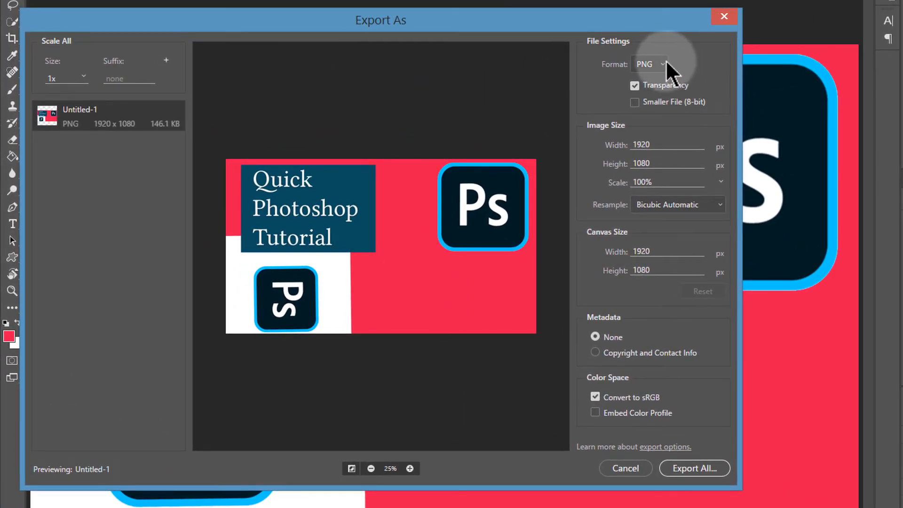
Try JPG as the export file format and switch the format back to PNG.
{"action": "left_click", "coordinate": [664, 64]}
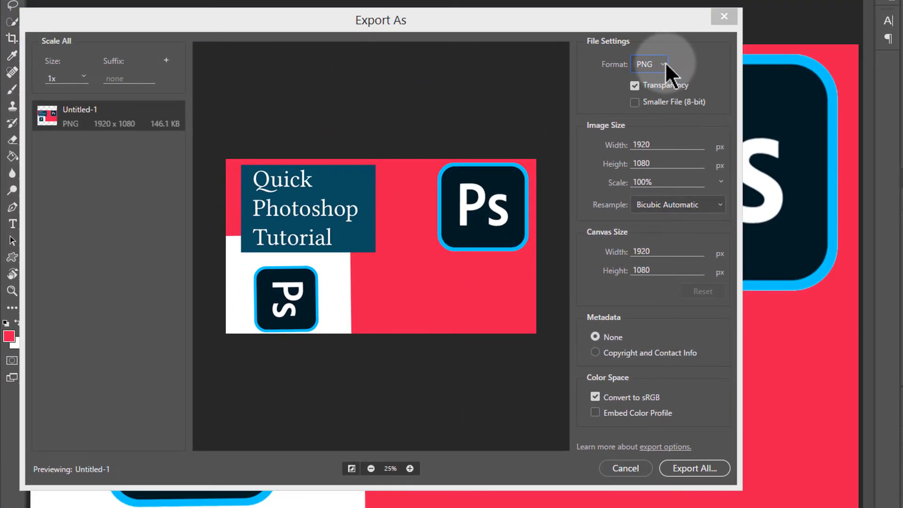
{"action": "left_click", "coordinate": [667, 62]}
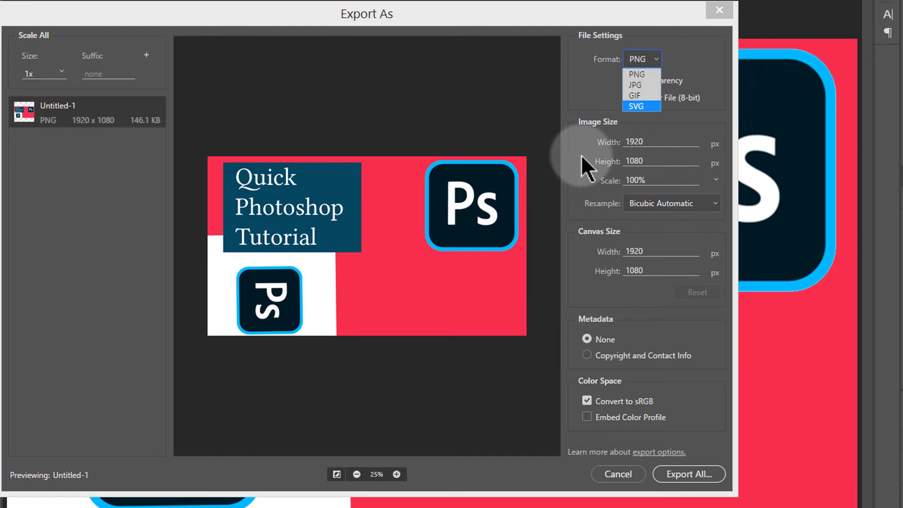
{"action": "left_click", "coordinate": [640, 84]}
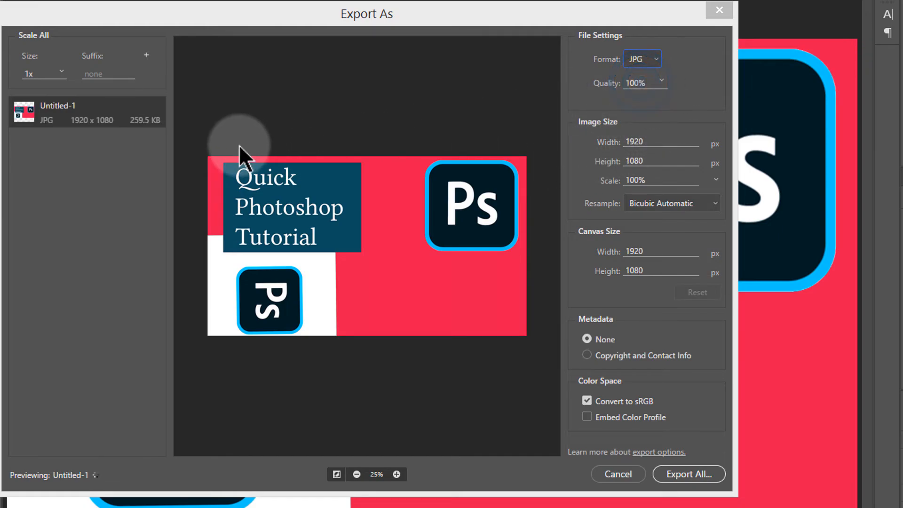
{"action": "left_click", "coordinate": [657, 58]}
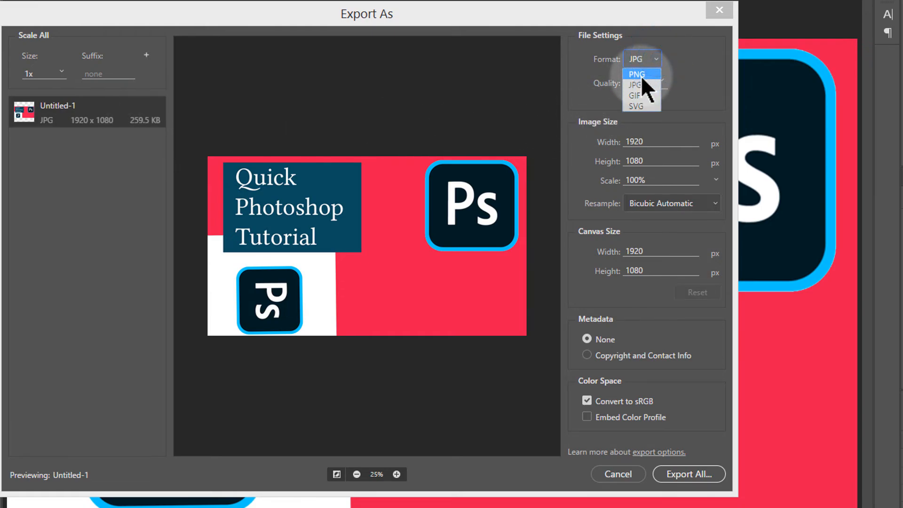
{"action": "left_click", "coordinate": [642, 74]}
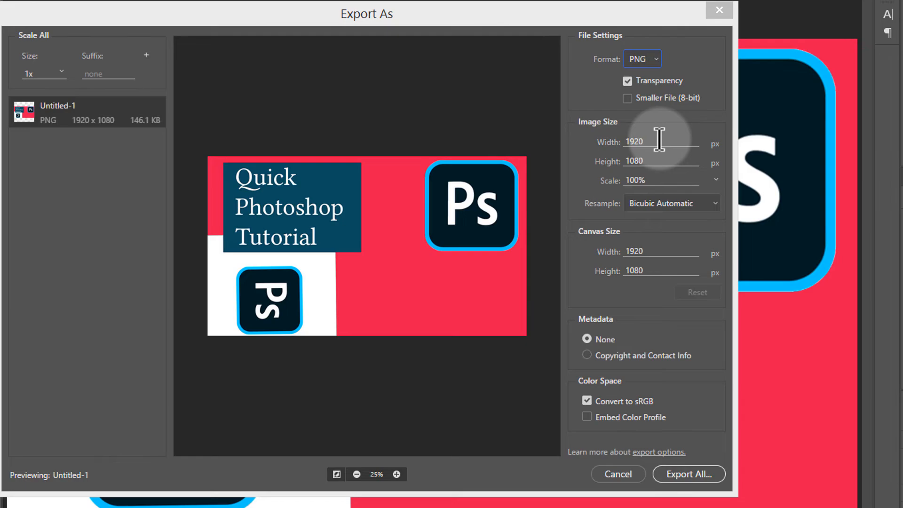
Try scaling the exported image to 75% and restore the scale to 100%.
{"action": "left_click_drag", "start_coordinate": [660, 139], "coordinate": [620, 131]}
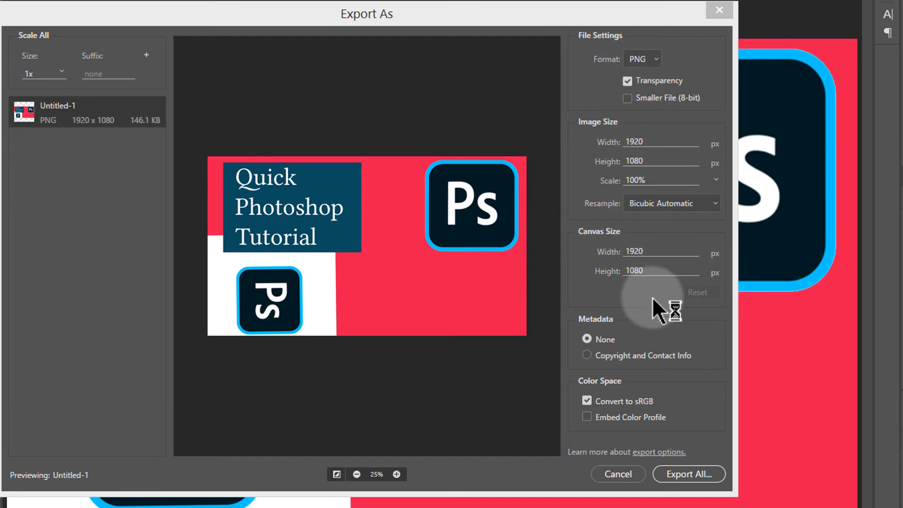
{"action": "left_click", "coordinate": [651, 140]}
{"action": "left_click", "coordinate": [650, 140]}
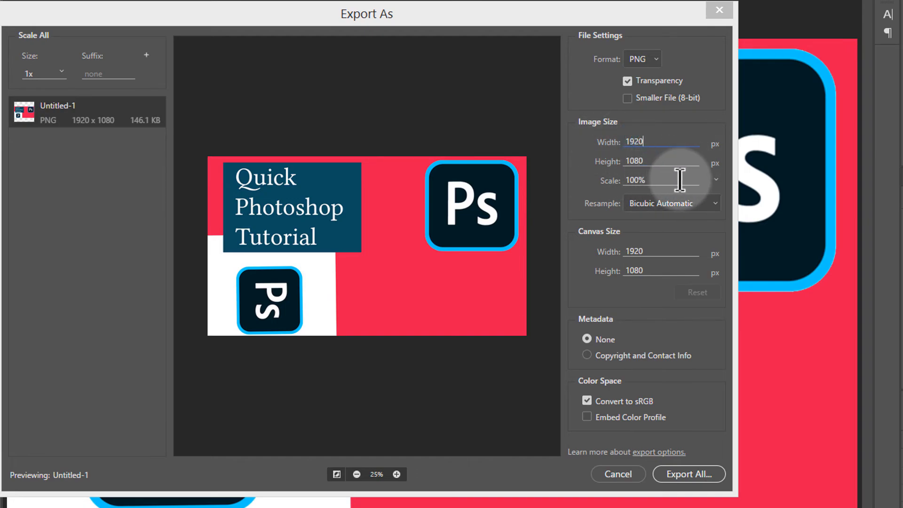
{"action": "left_click", "coordinate": [716, 180]}
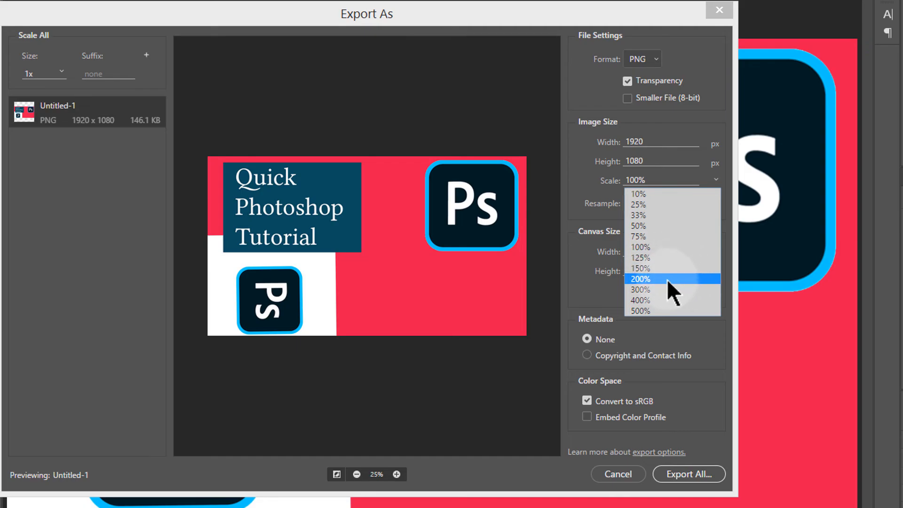
{"action": "left_click", "coordinate": [649, 234]}
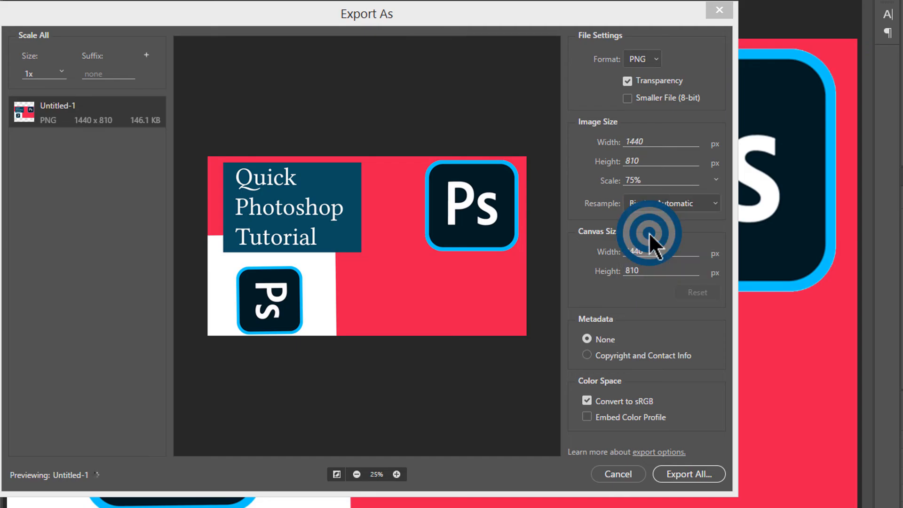
{"action": "left_click", "coordinate": [655, 179]}
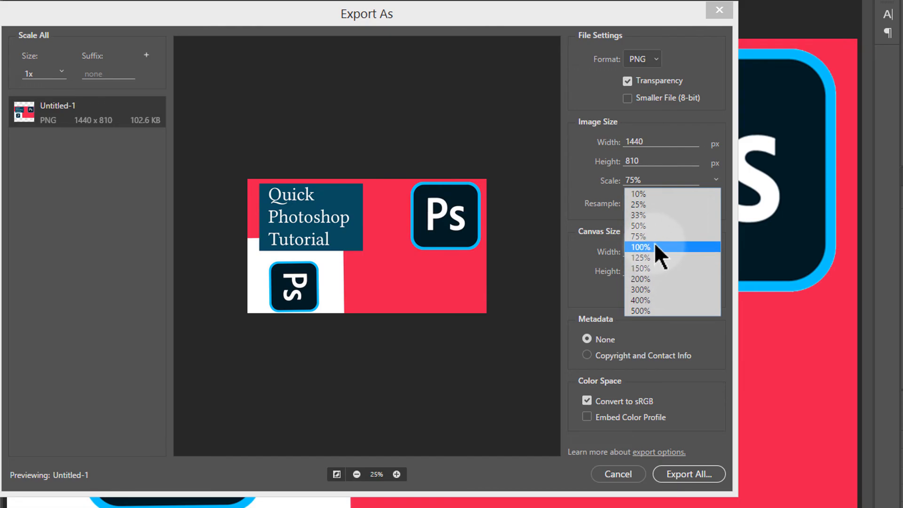
{"action": "left_click", "coordinate": [649, 245]}
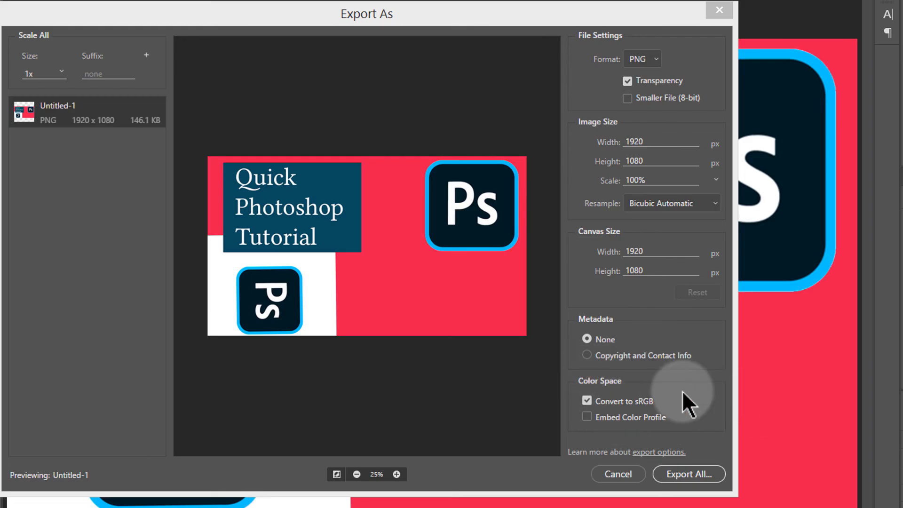
Export the PNG image to the Desktop with the file name Untitled-1.png.
{"action": "left_click", "coordinate": [688, 473]}
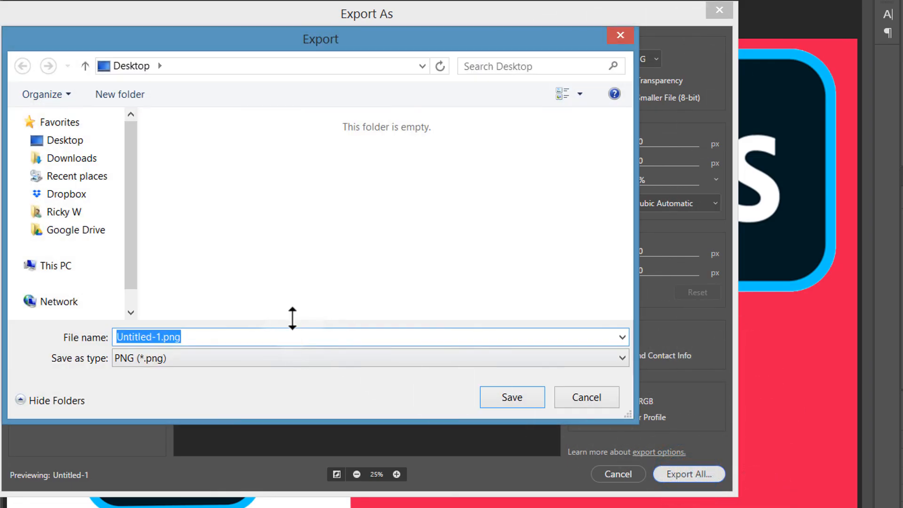
{"action": "left_click", "coordinate": [160, 335]}
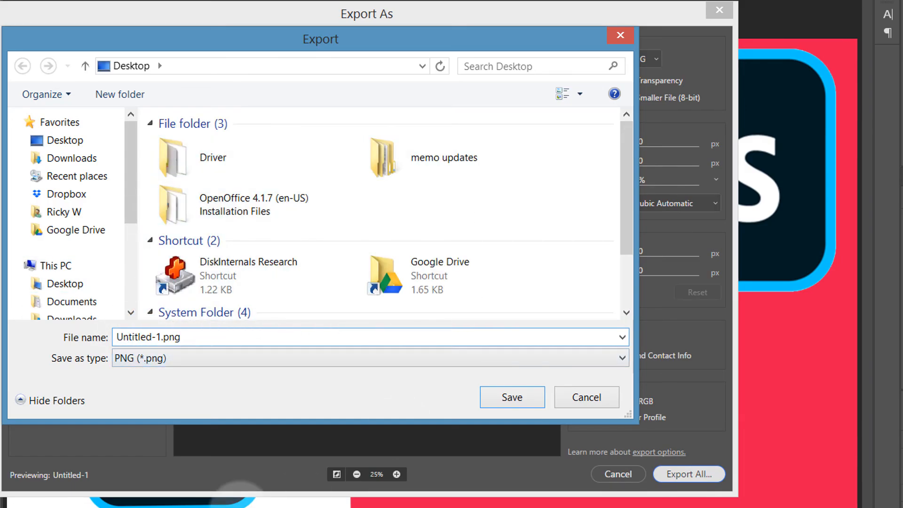
{"action": "left_click", "coordinate": [513, 403]}
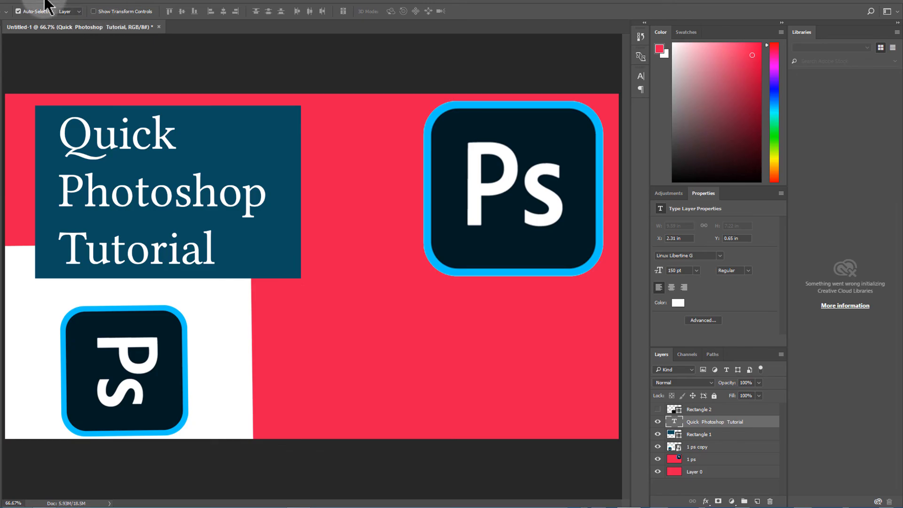
{"action": "left_click", "coordinate": [30, 2]}
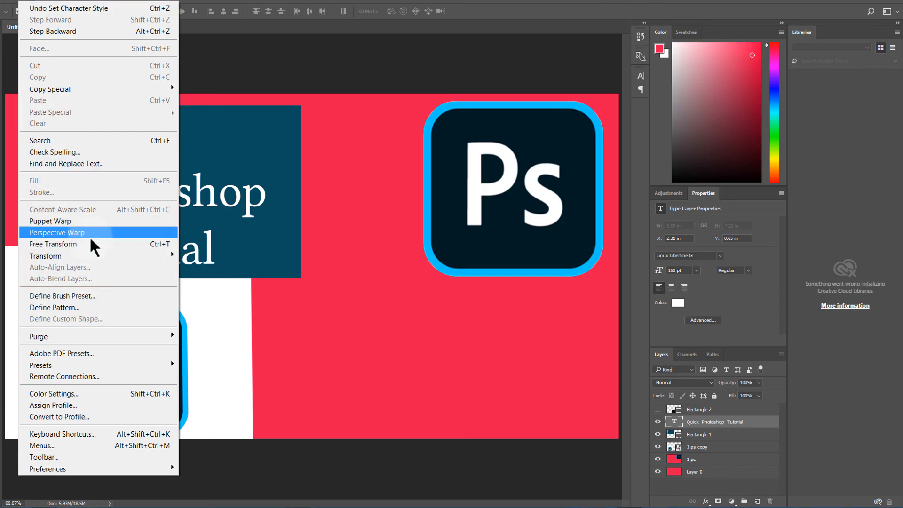
{"action": "left_click", "coordinate": [281, 4]}
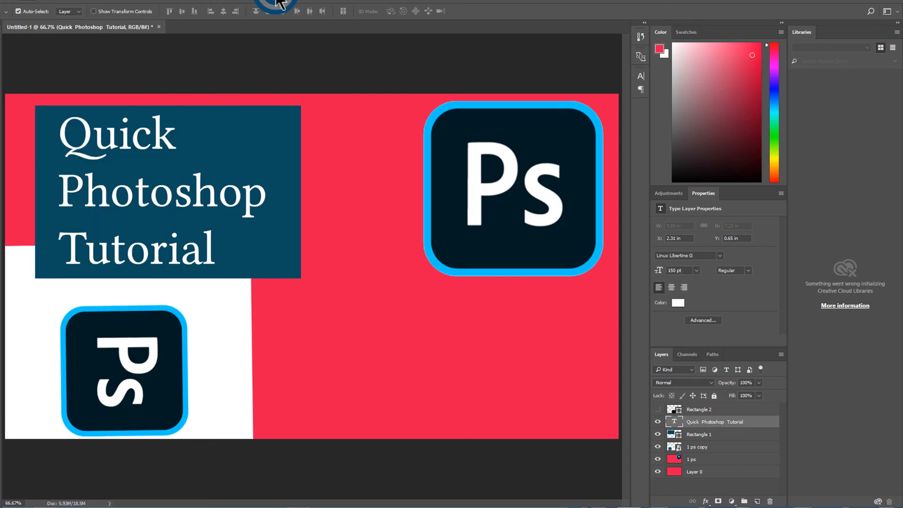